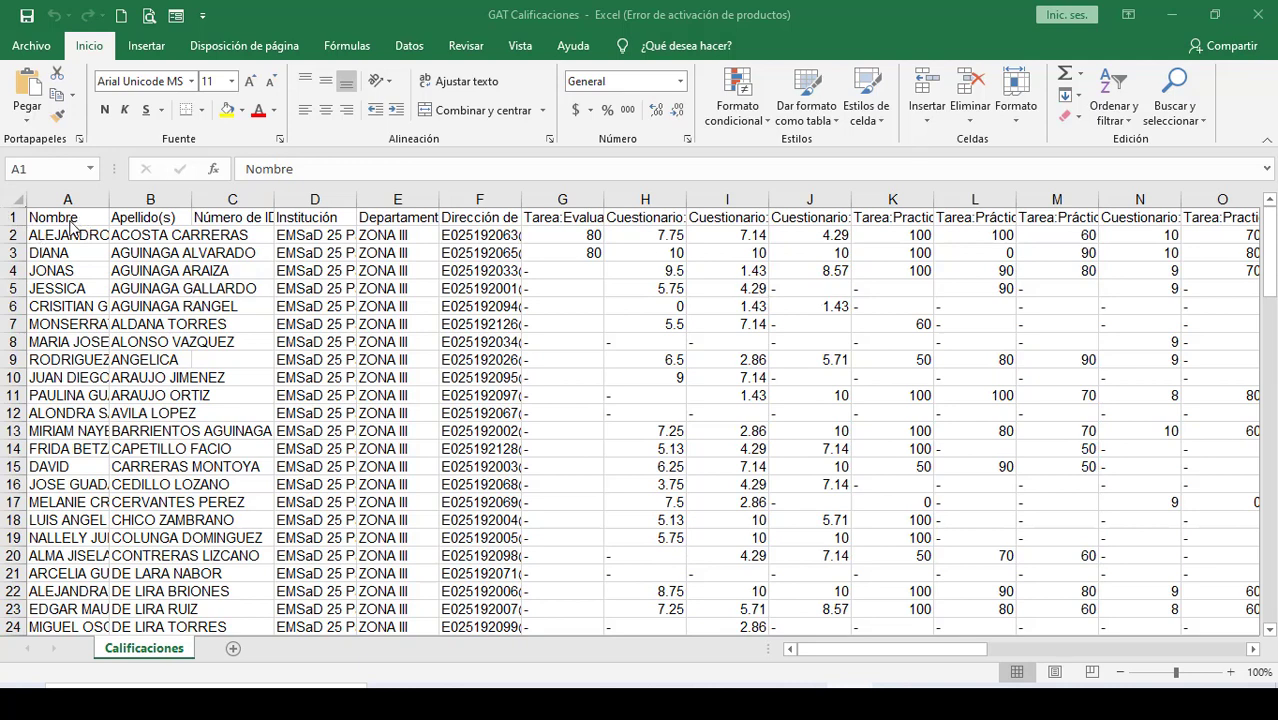
click(521, 47)
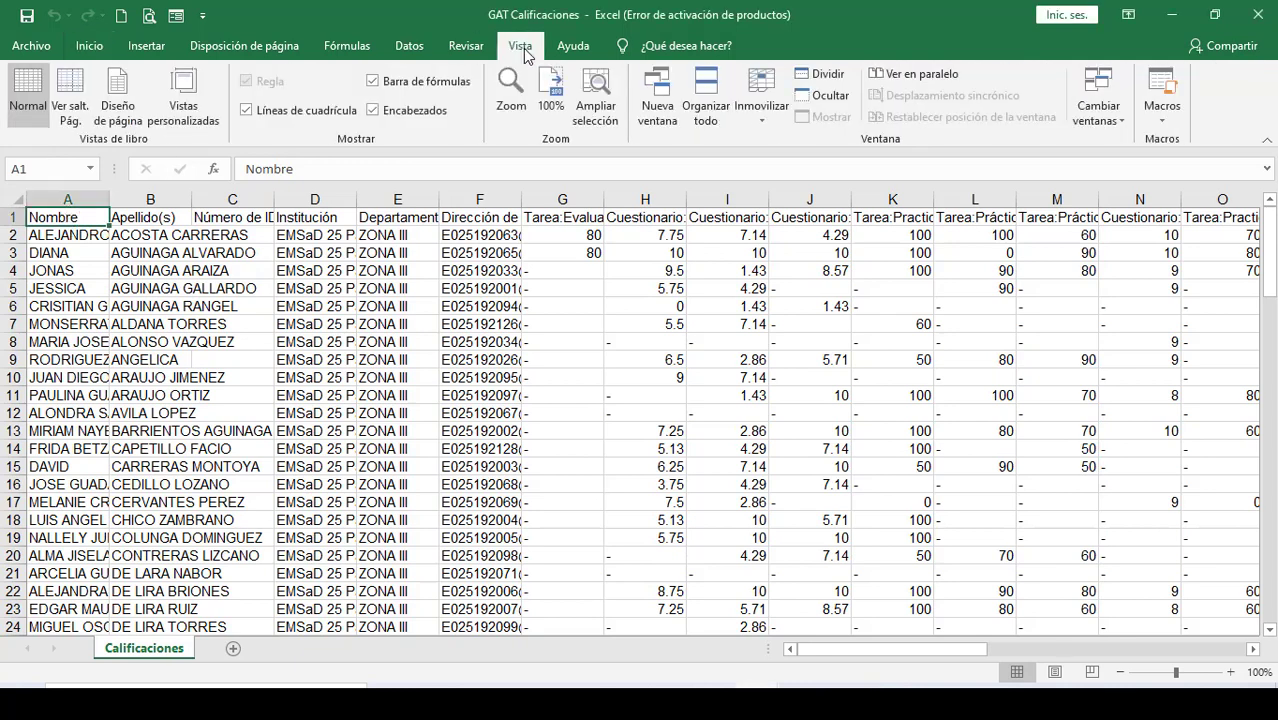
click(1159, 120)
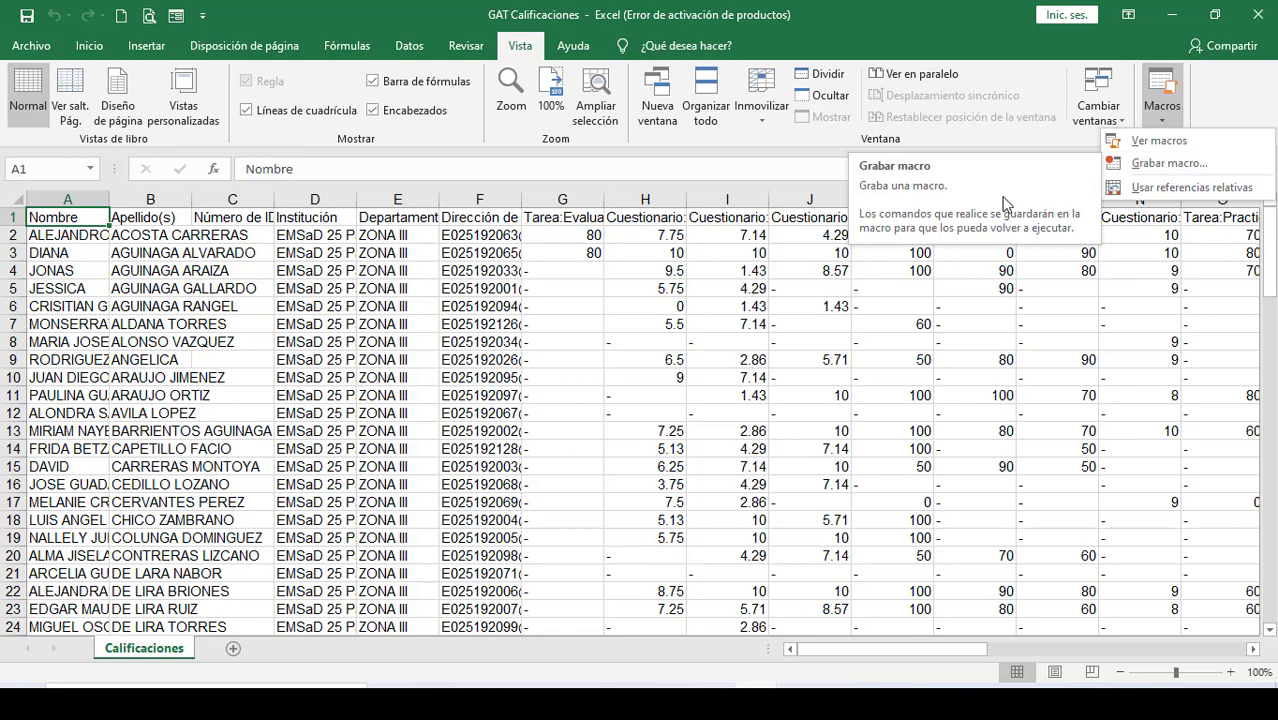
Enable the Programador main tab in the ribbon customization options
click(35, 47)
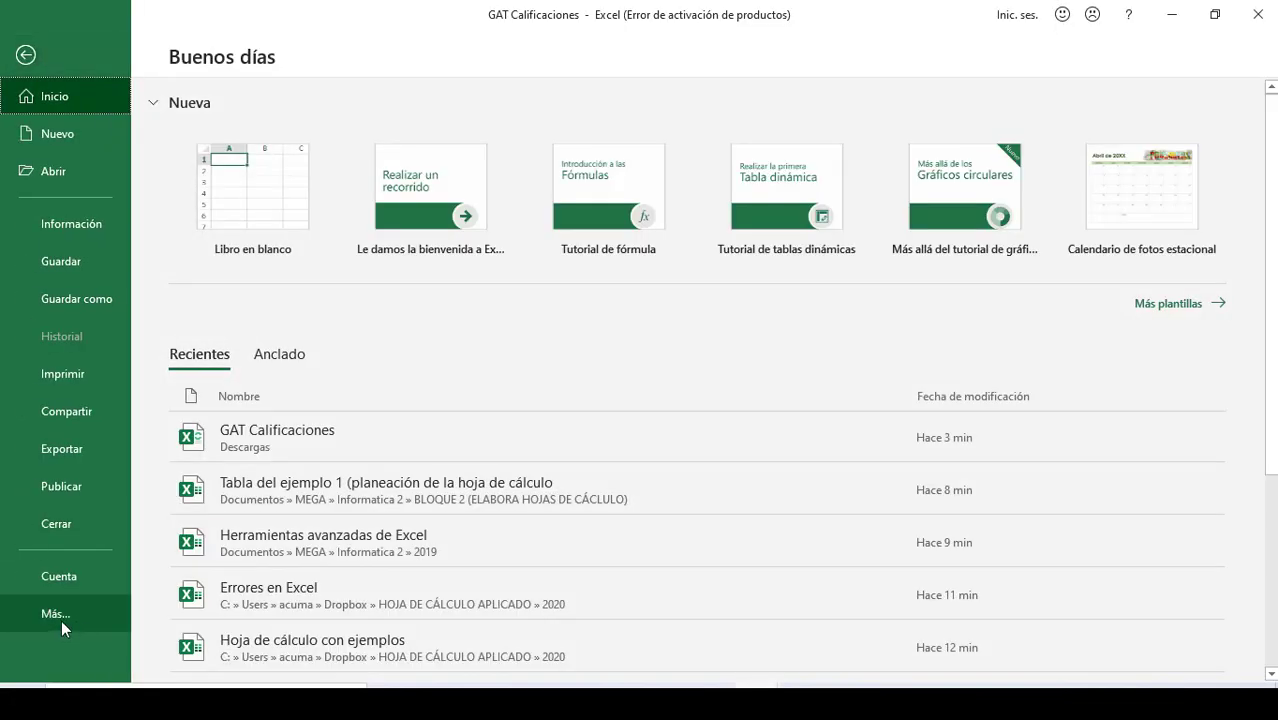
click(61, 620)
click(184, 658)
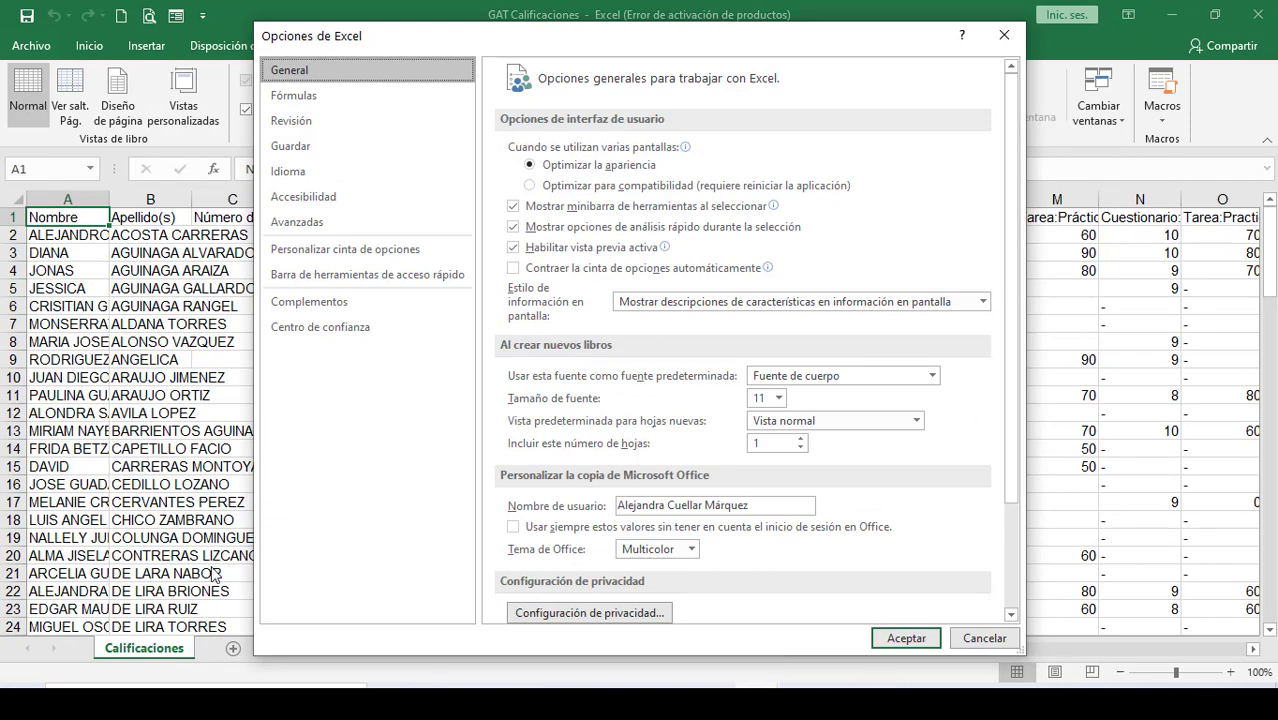
click(356, 254)
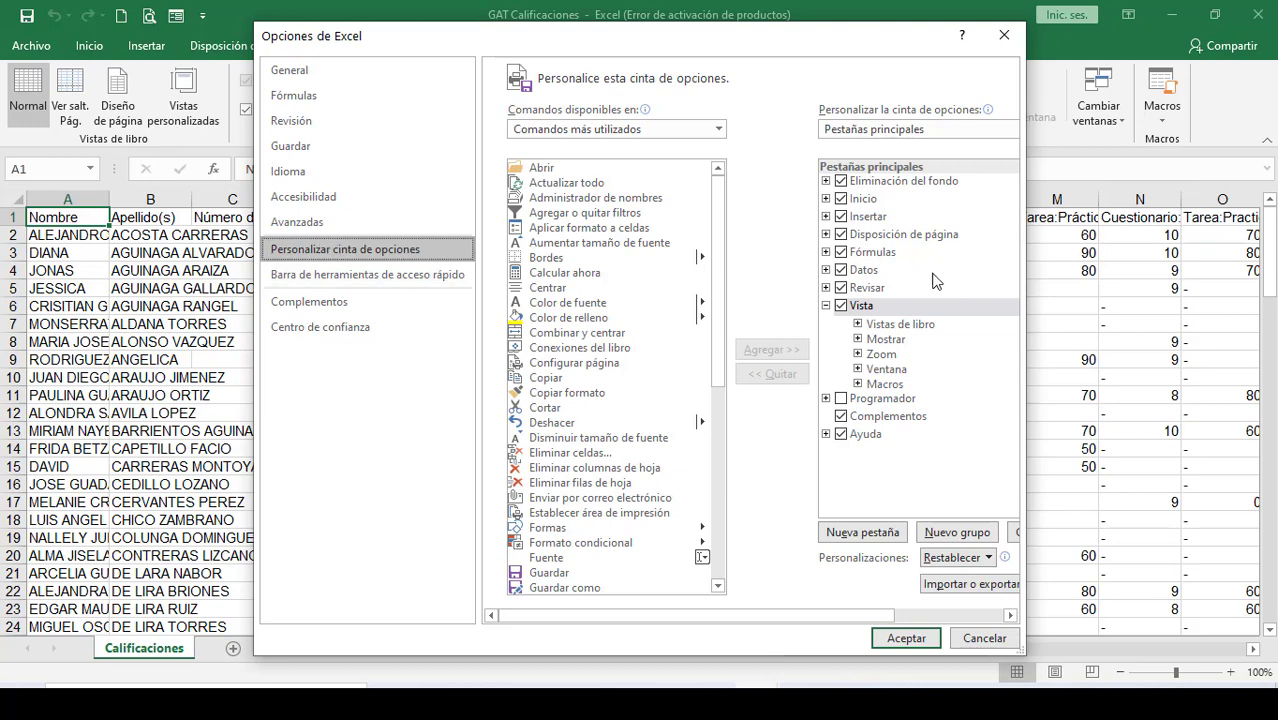
click(841, 400)
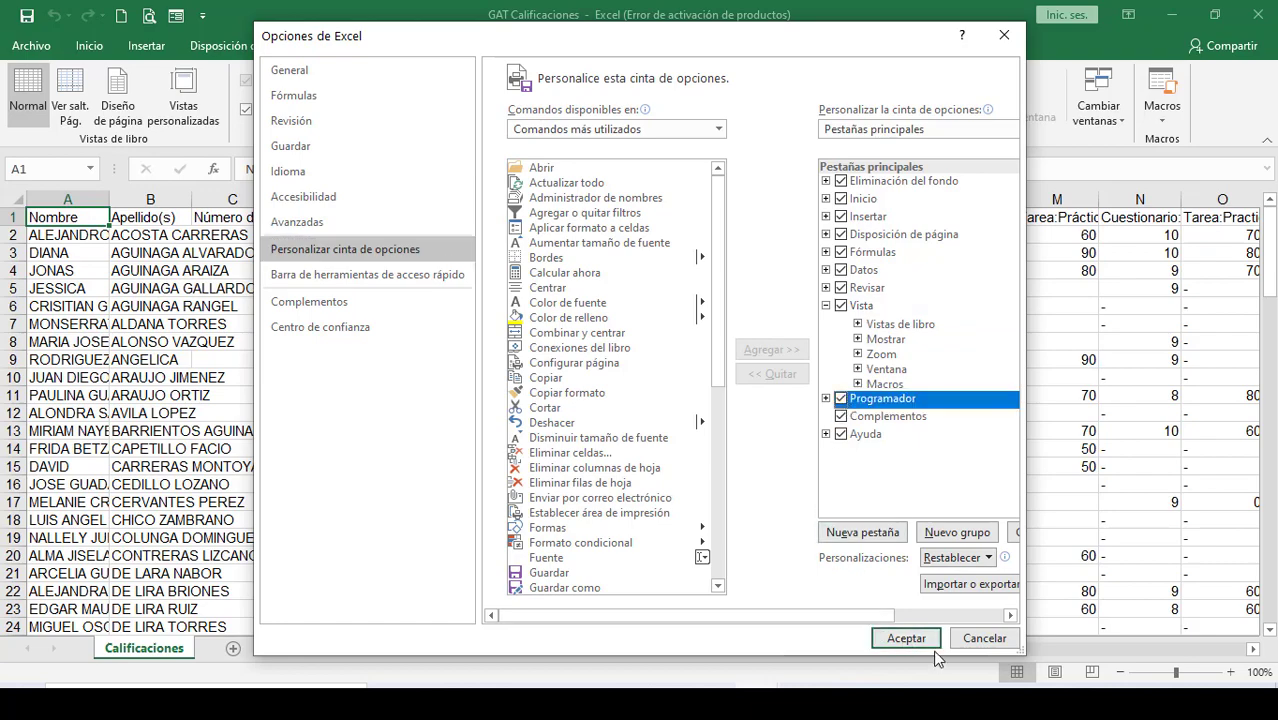
click(906, 638)
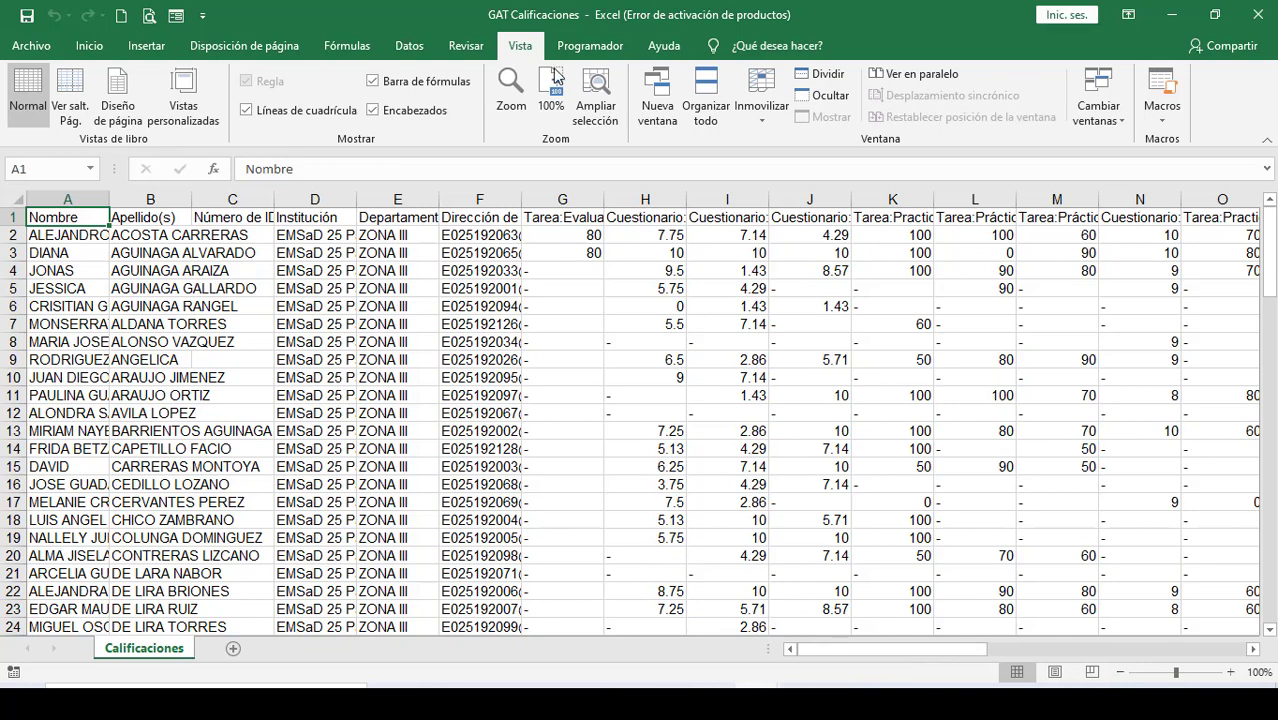
click(597, 50)
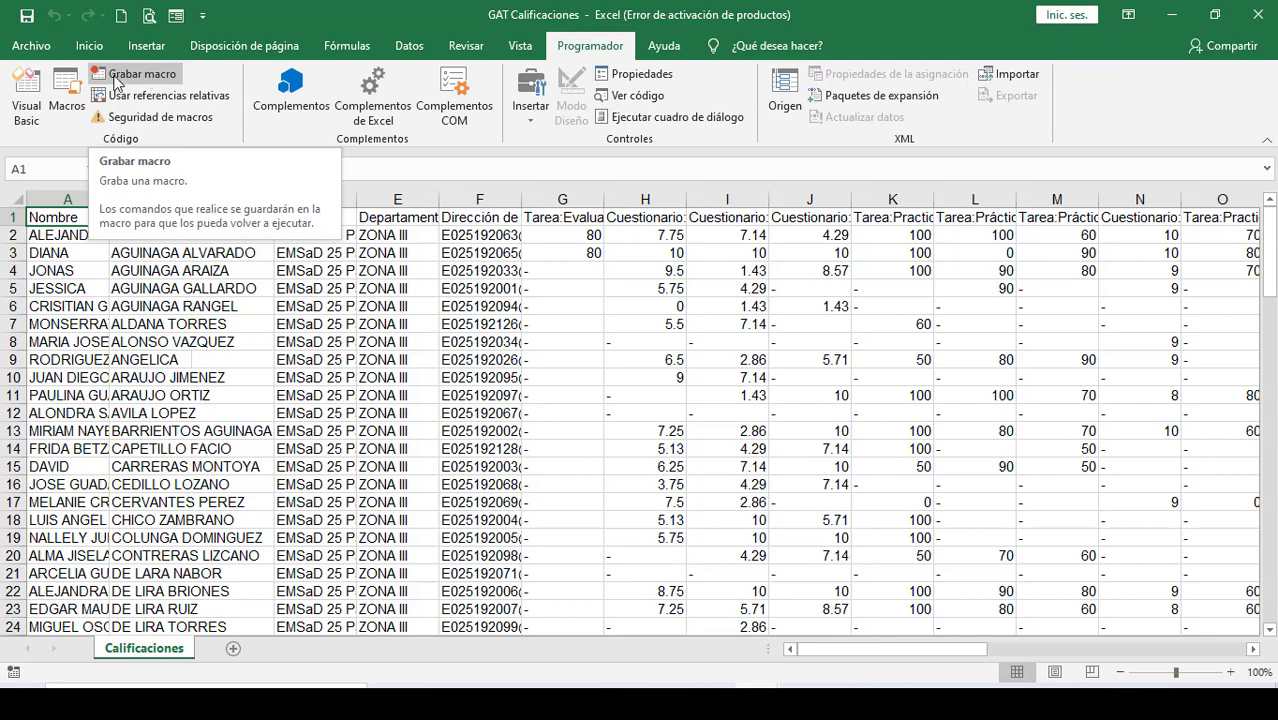
click(520, 47)
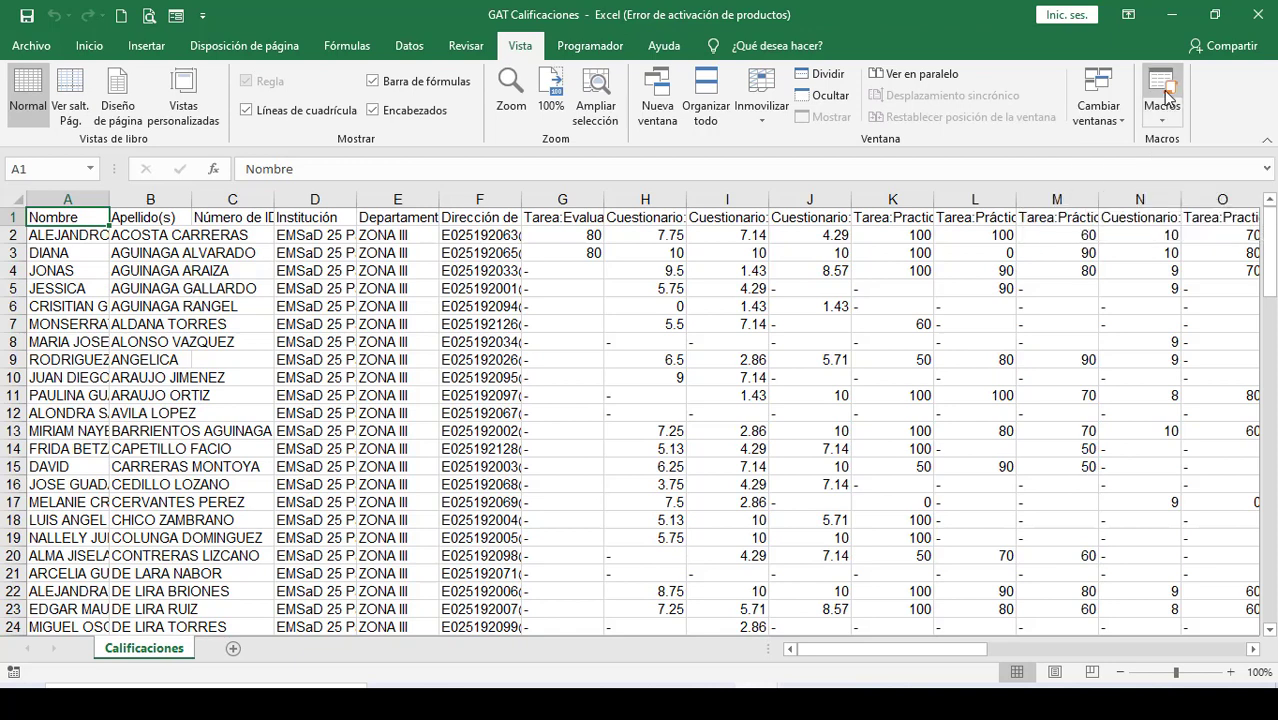
click(1158, 119)
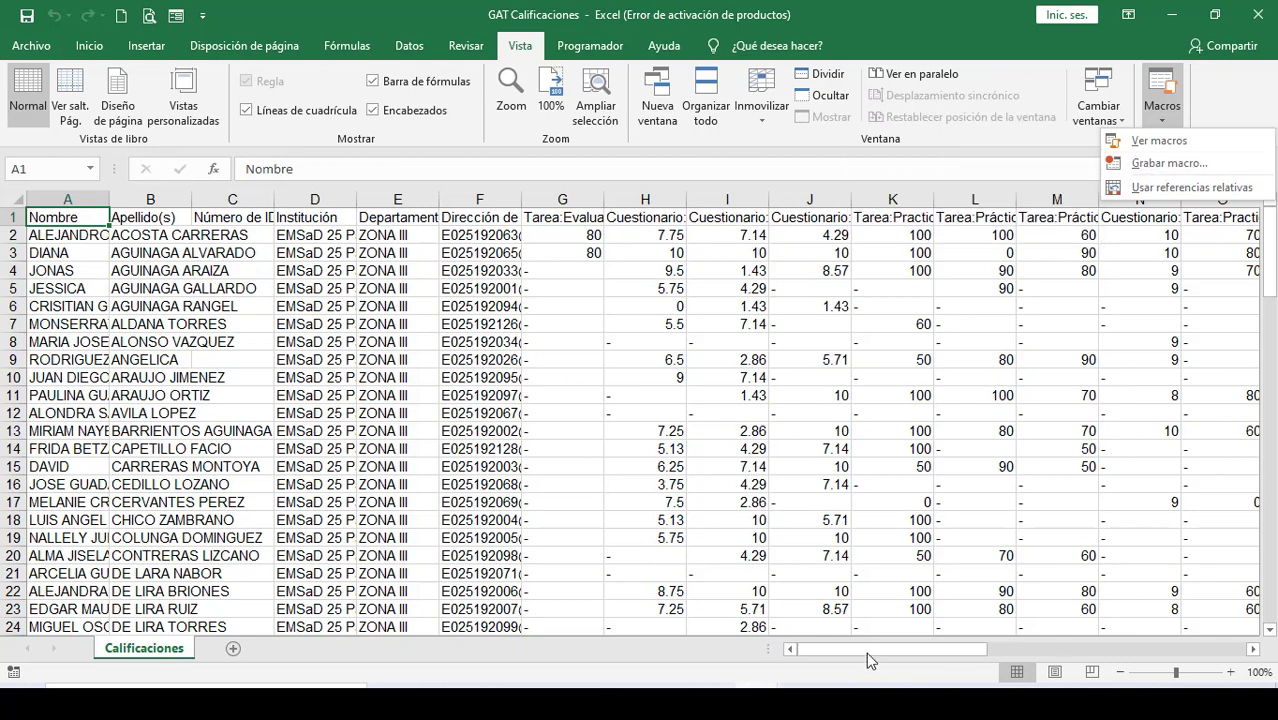
click(957, 656)
drag(957, 658, 1168, 651)
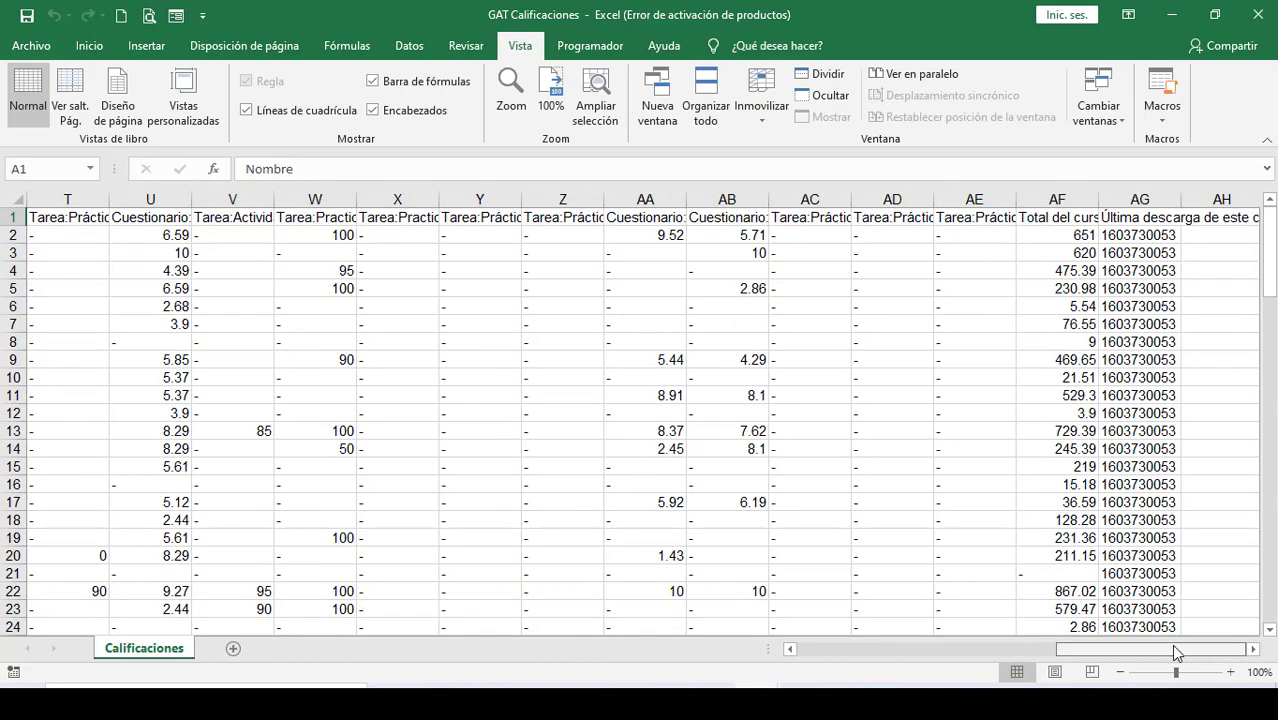
drag(1161, 646, 819, 645)
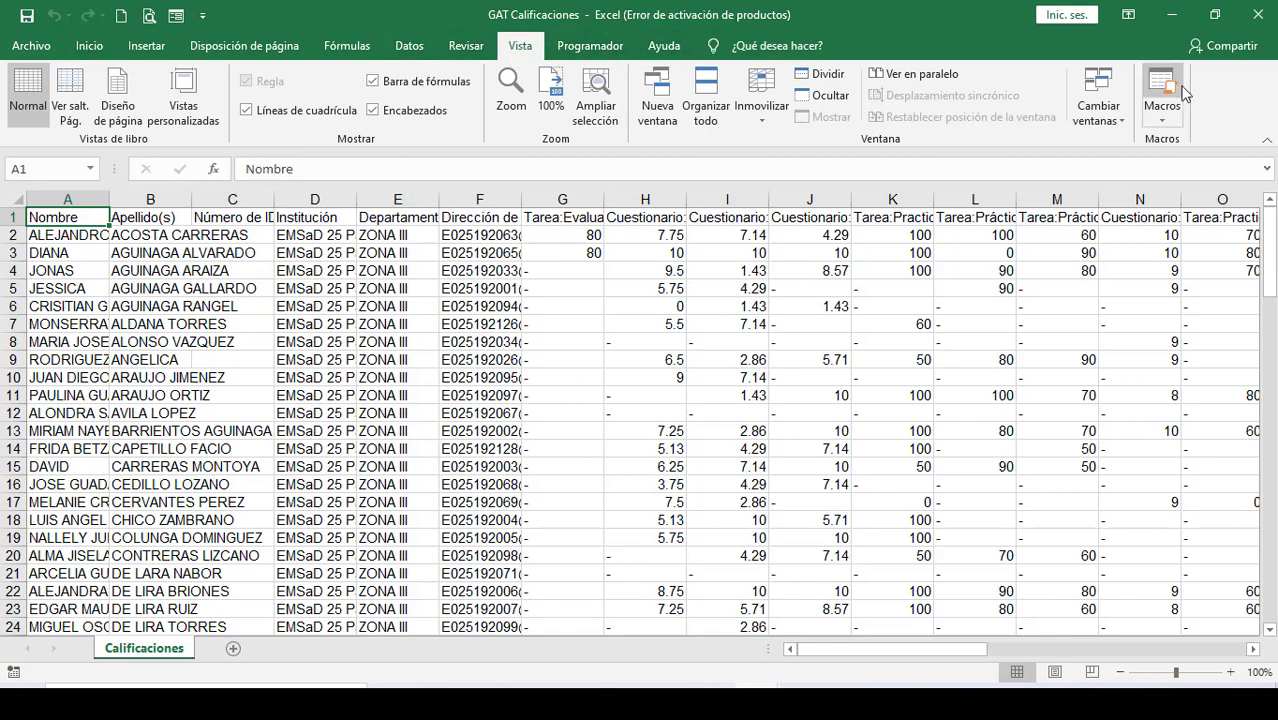
Set up a new macro recording named Formato_de_encabezado with shortcut Ctrl+w, stored in Este libro
click(1163, 121)
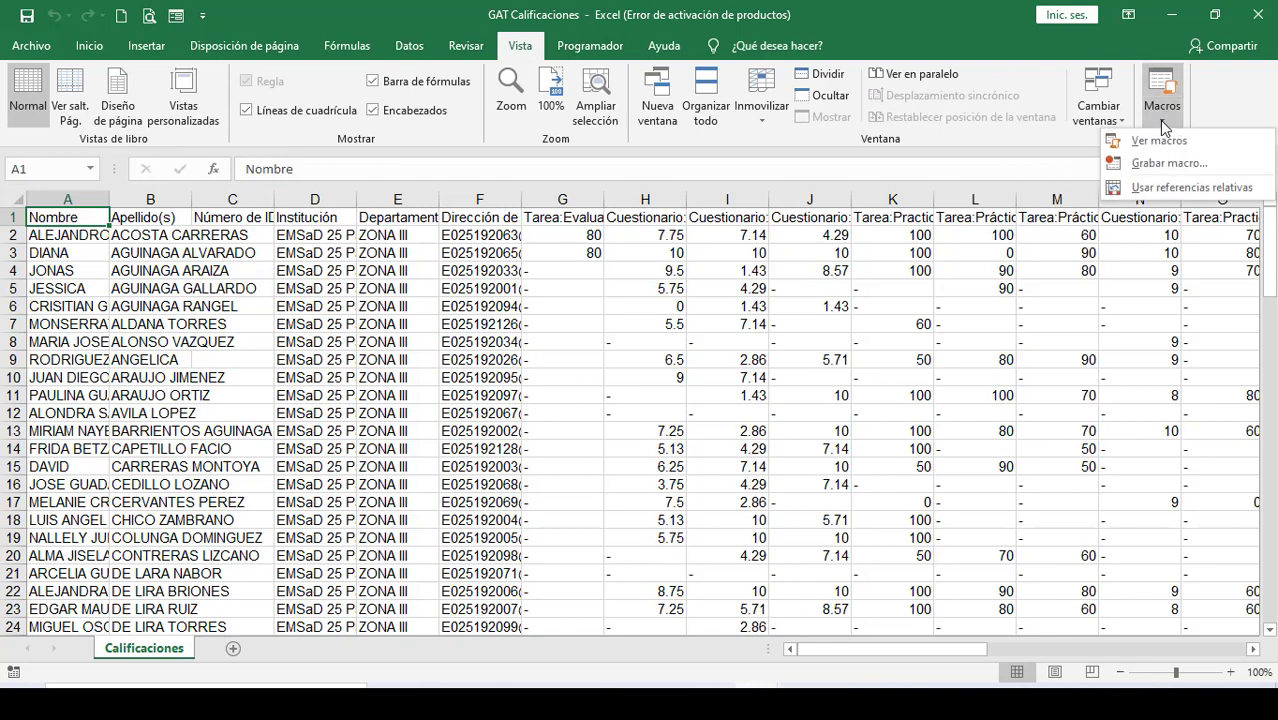
click(1163, 169)
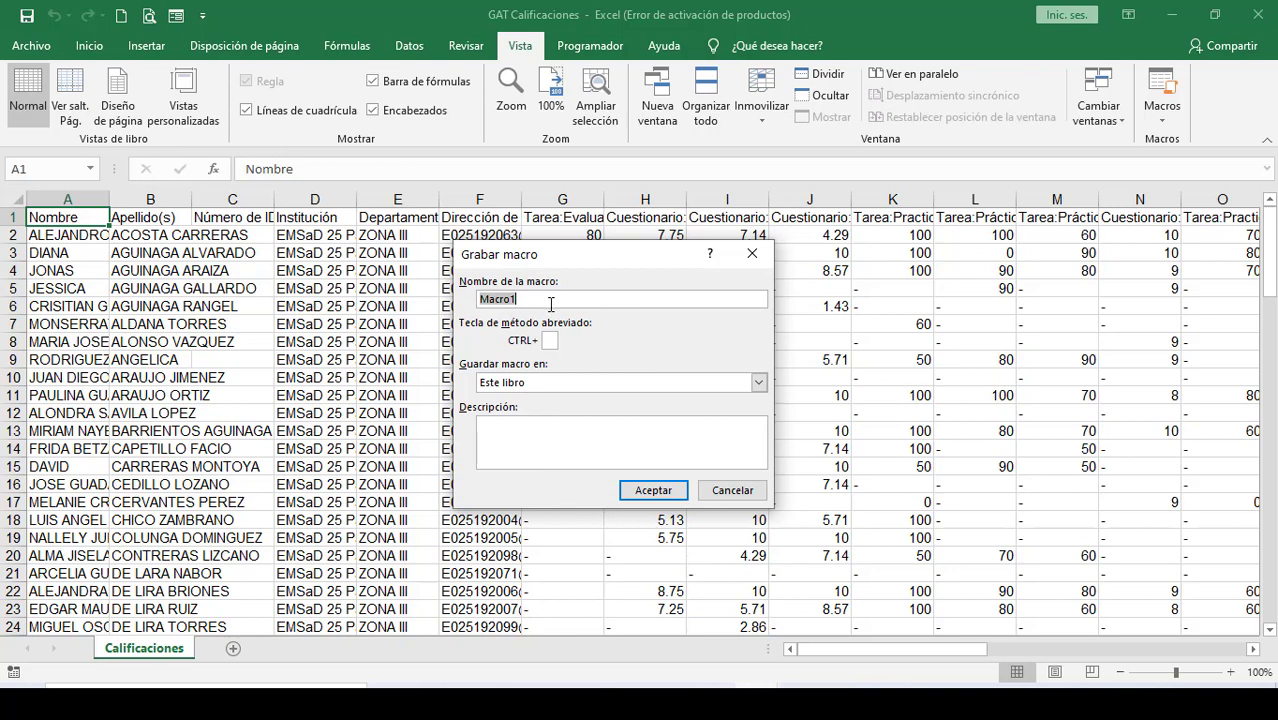
text(Formato_de_encabeza)
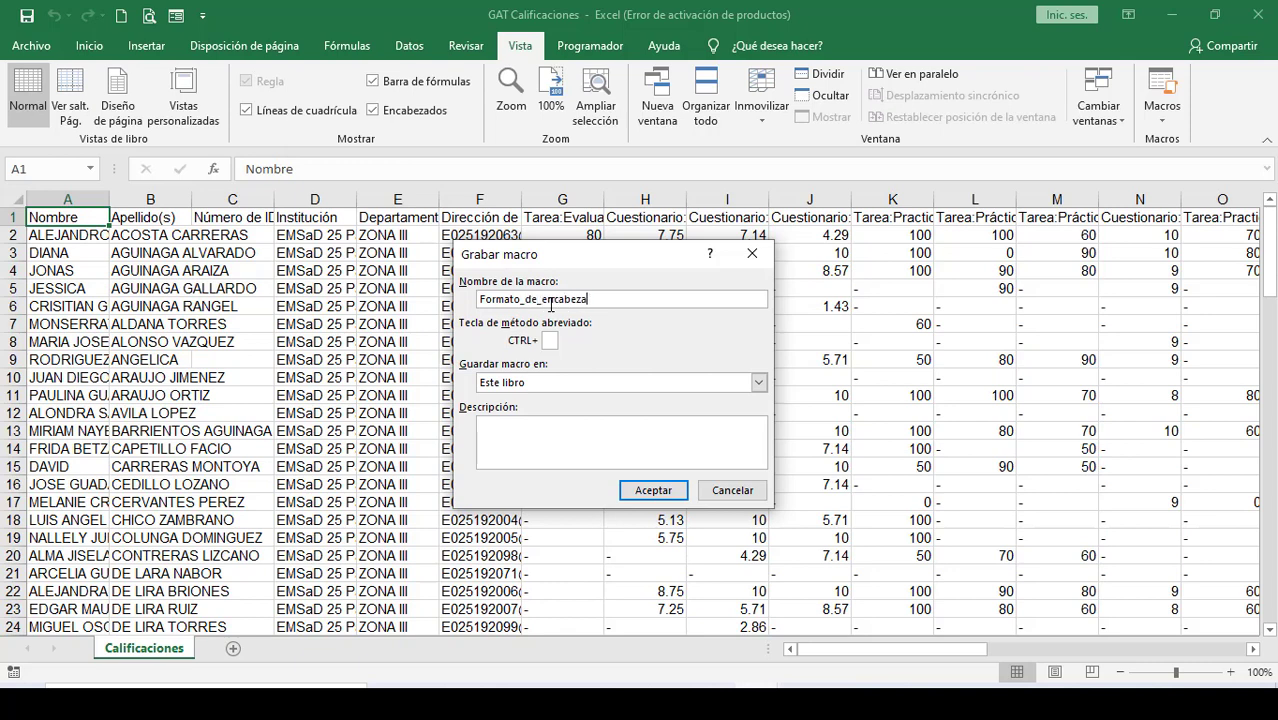
text(do)
click(556, 341)
text(w)
click(757, 384)
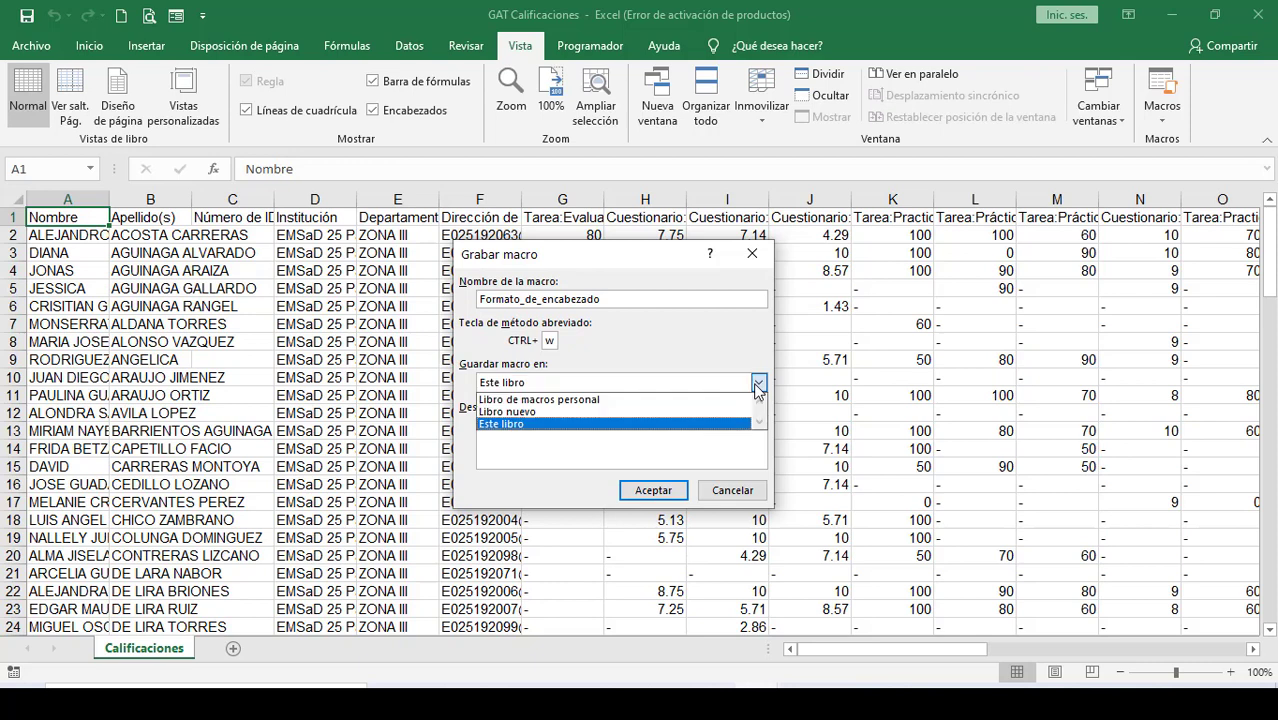
click(530, 426)
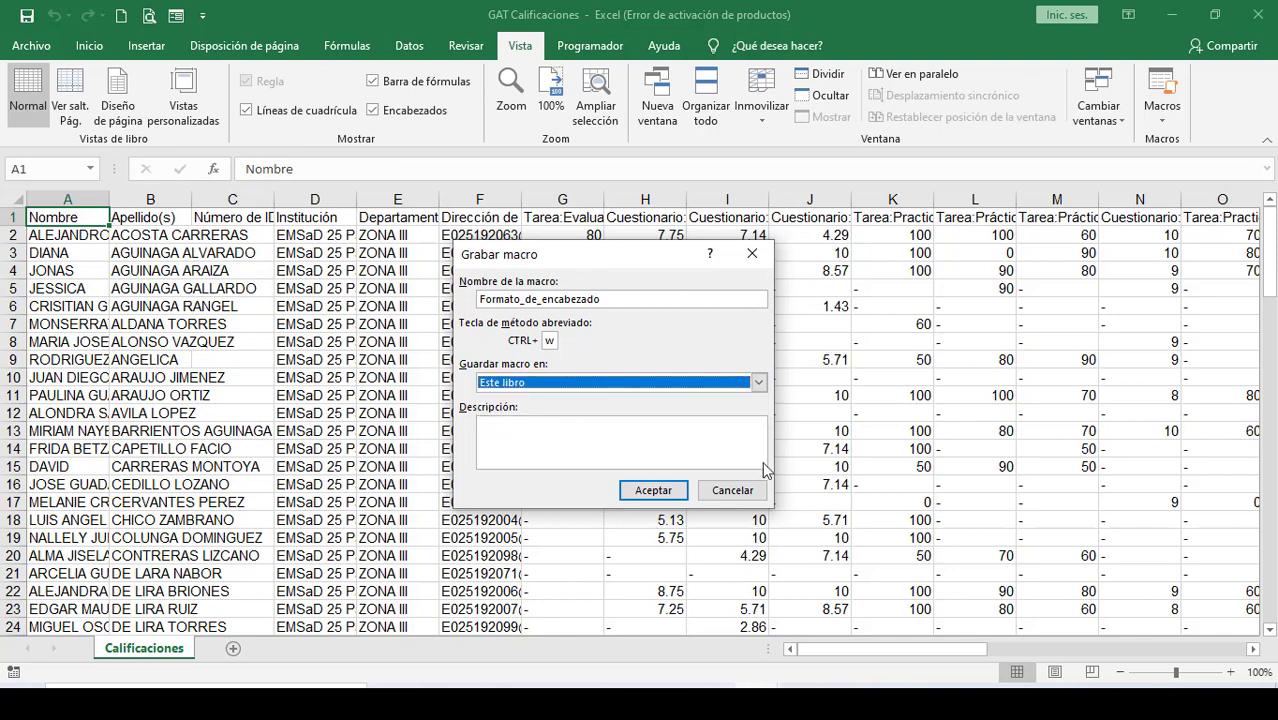
Describe the macro as "Aplicar formato a los encabezado de la hoja de calculo que muestran las calificaciones de los alumnos." and start recording
click(534, 430)
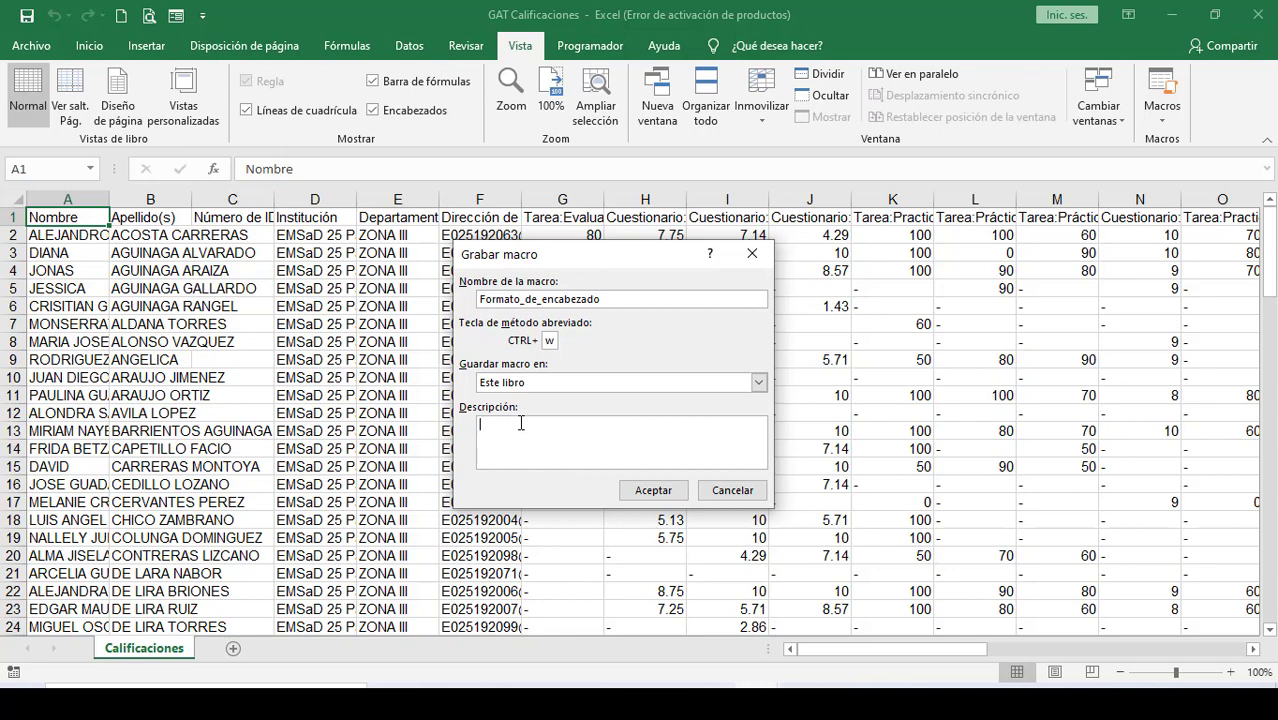
text(Aplicar formato a los encabezado de )
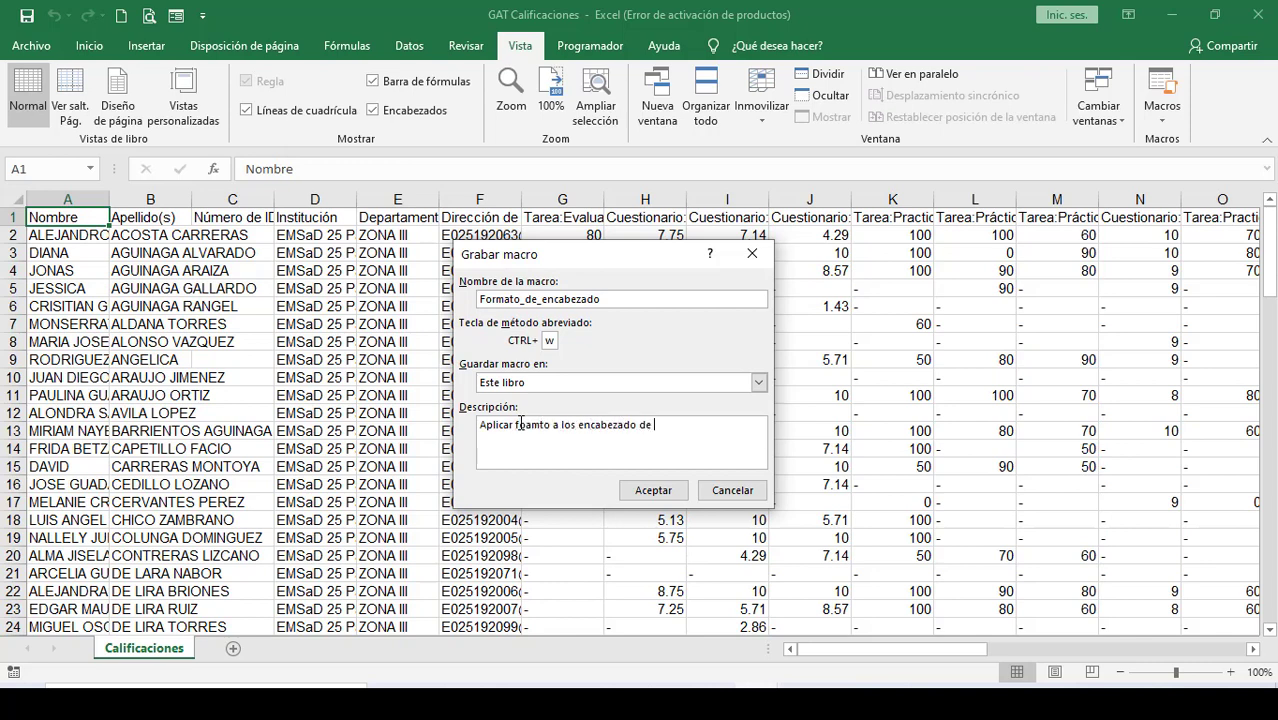
text(la hoja de calculo con)
key(BackSpace)
key(BackSpace)
key(BackSpace)
text(que muestran l)
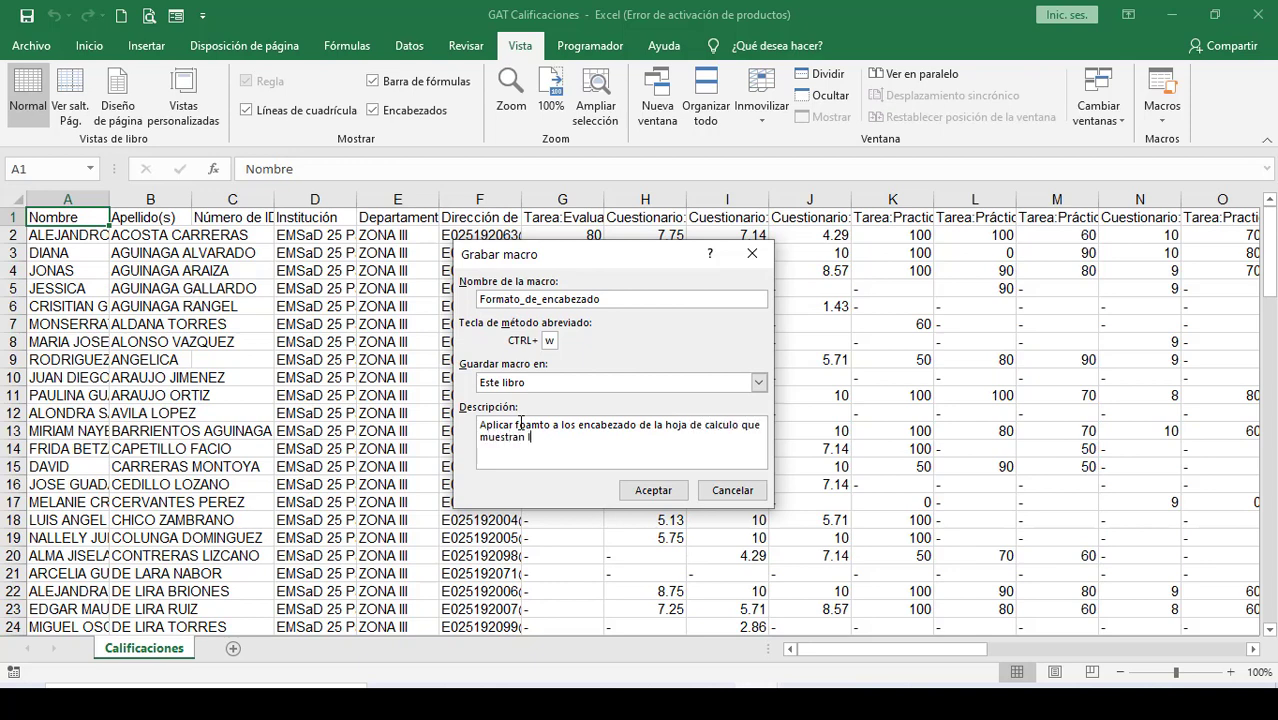
text(as calificaciones de los alumnos)
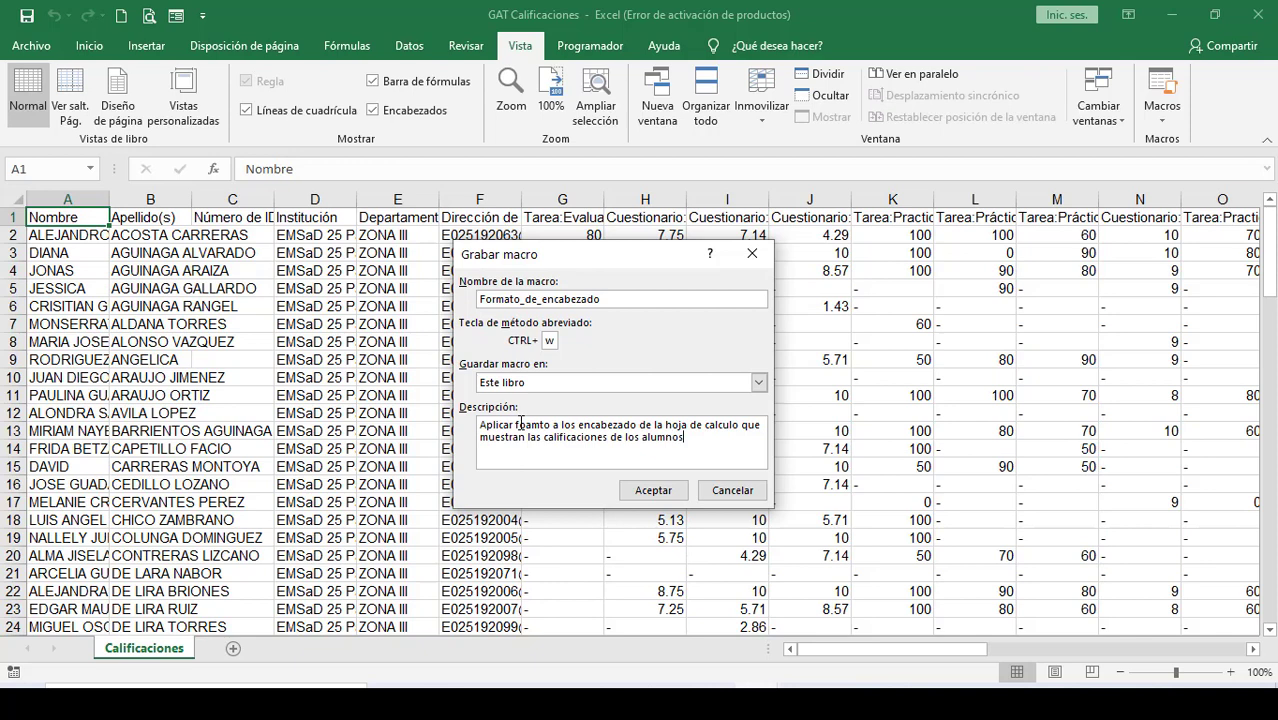
text(,)
key(BackSpace)
text(.)
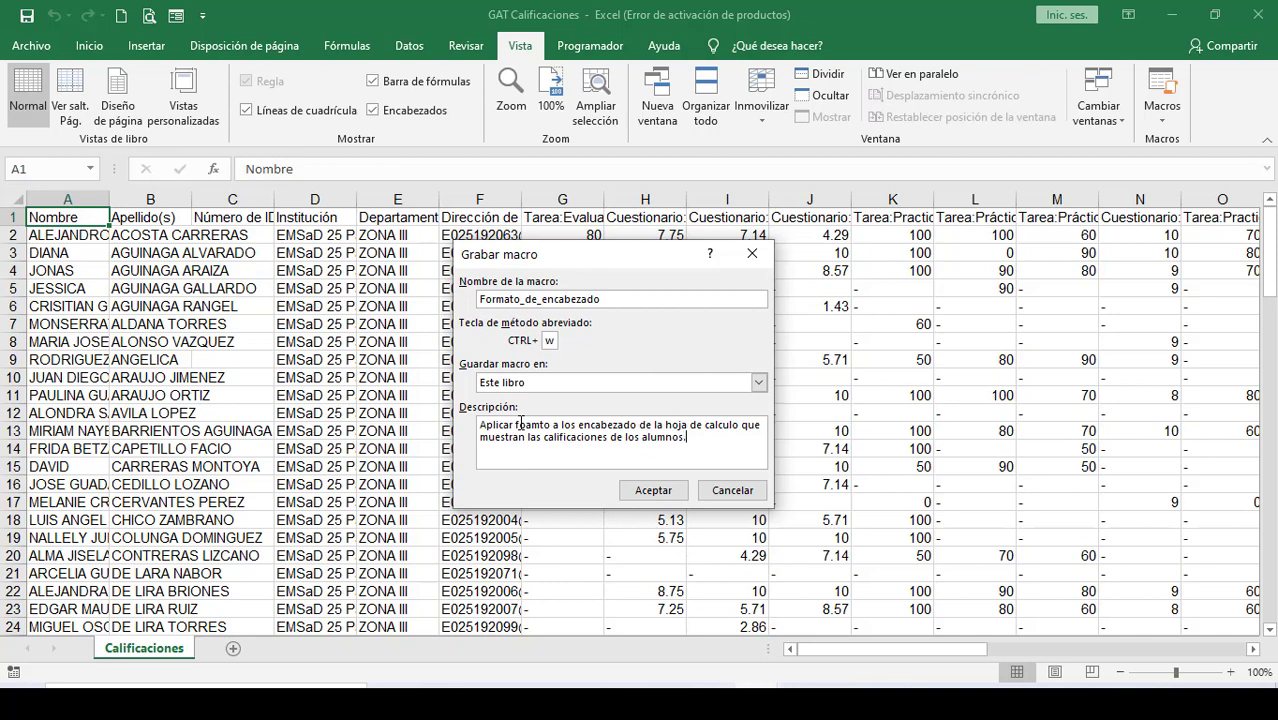
click(653, 492)
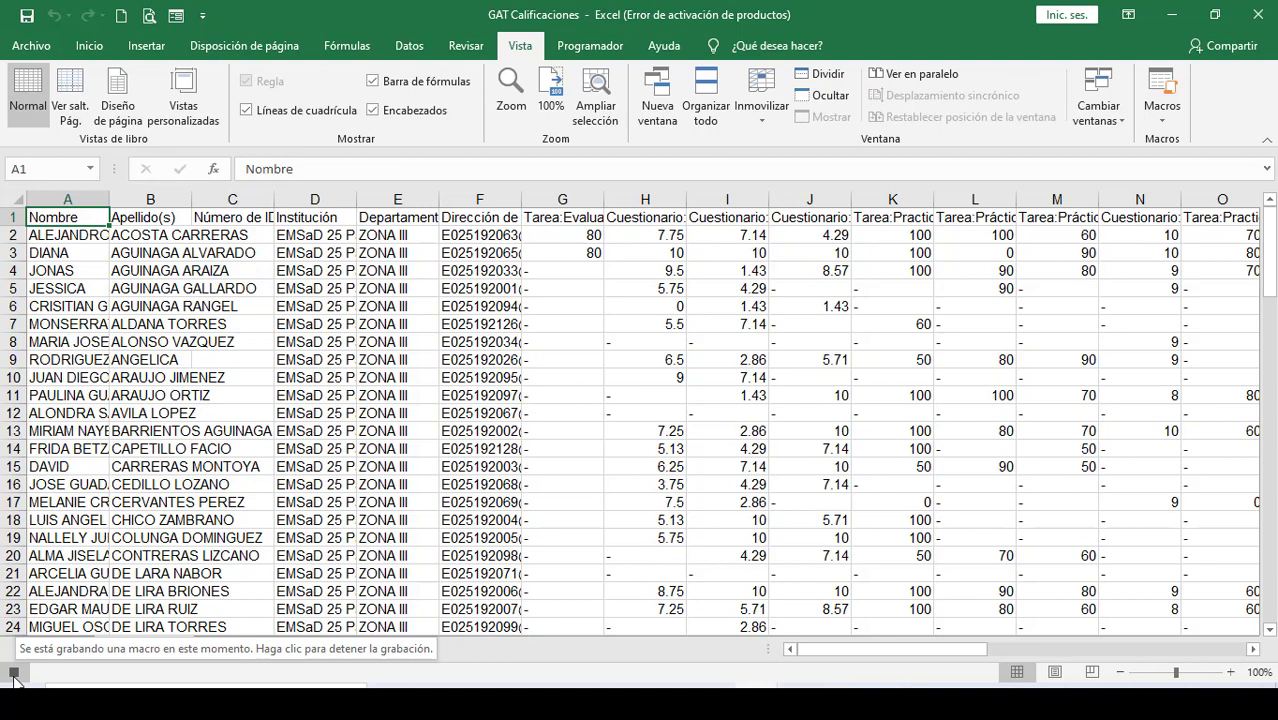
click(1170, 122)
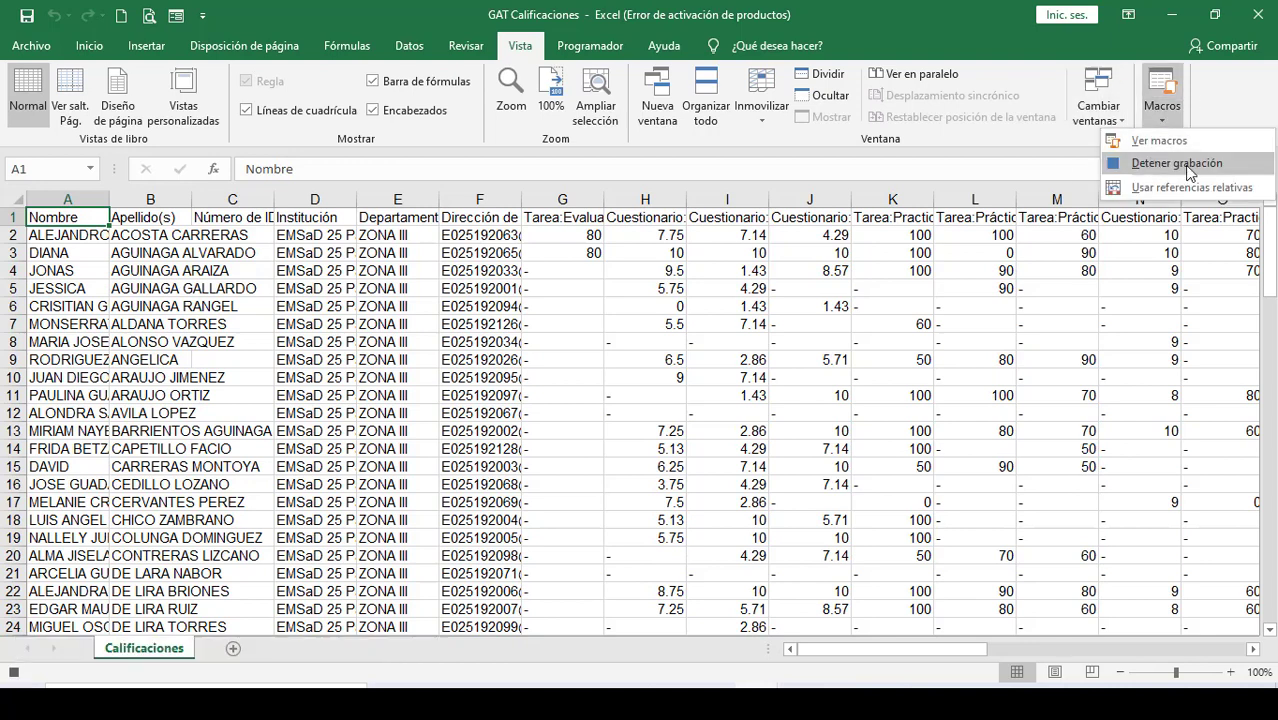
click(585, 50)
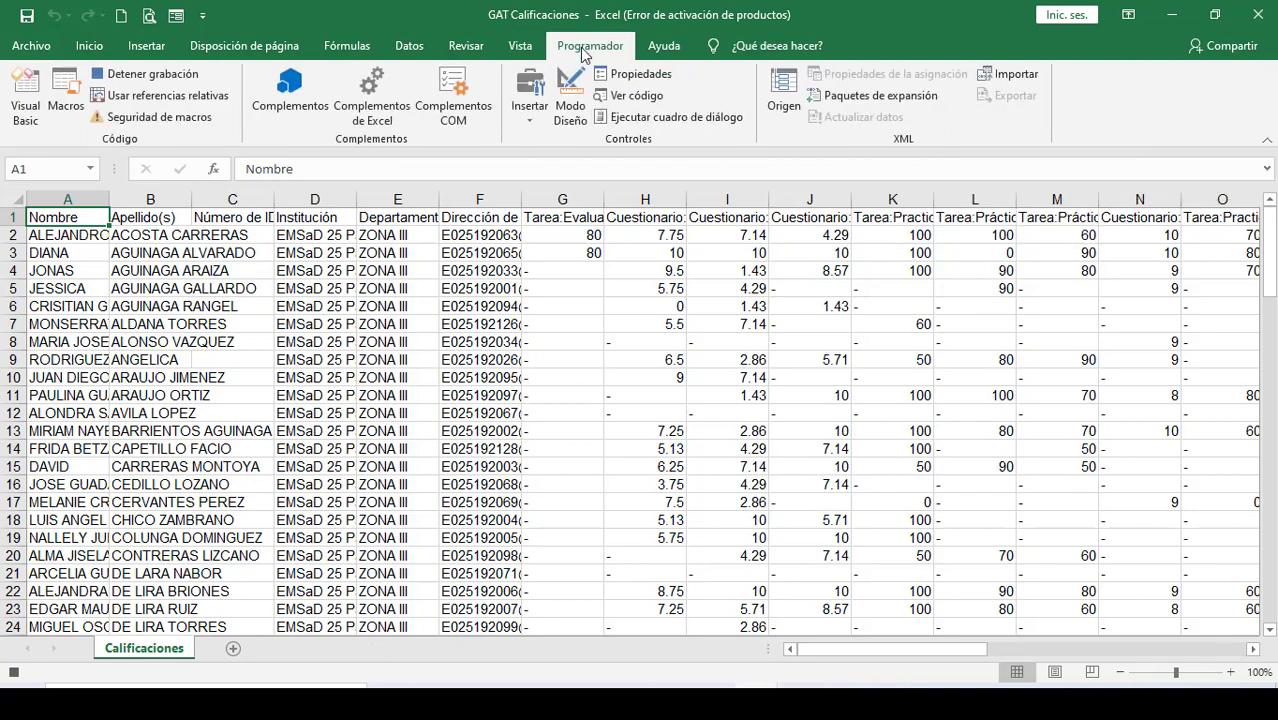
click(167, 73)
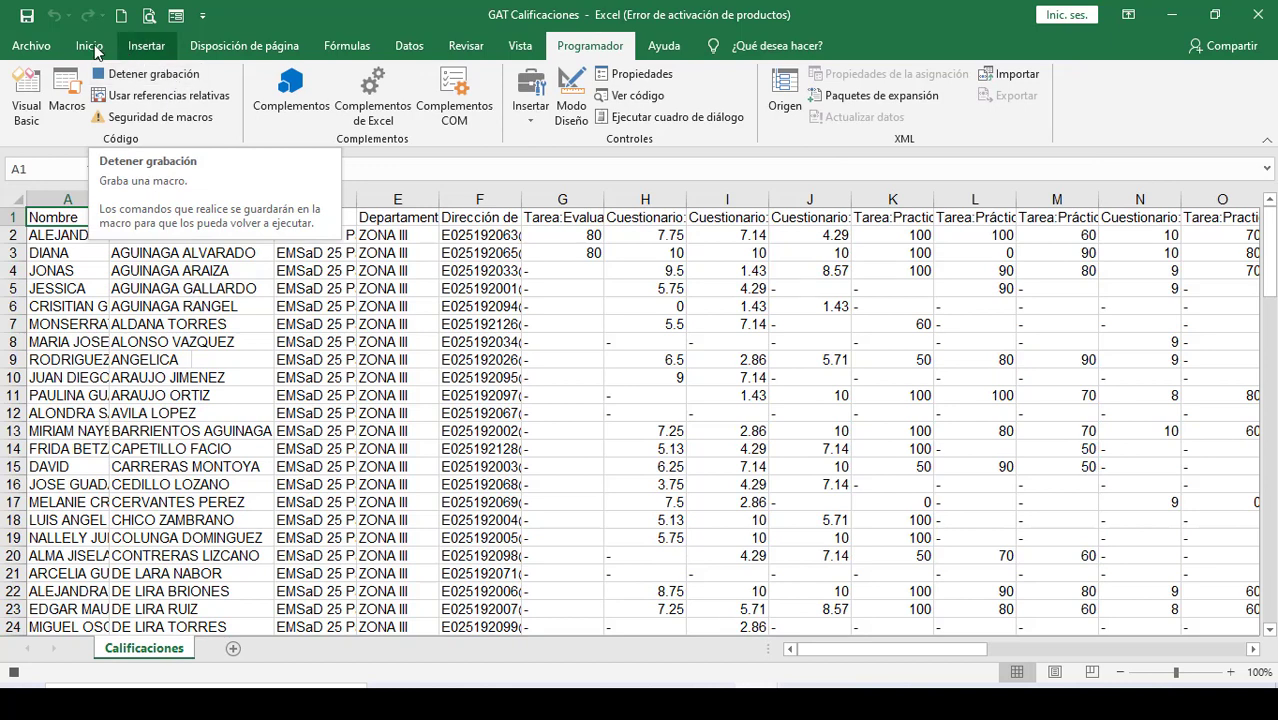
Autofit the width of column A to its contents
click(92, 46)
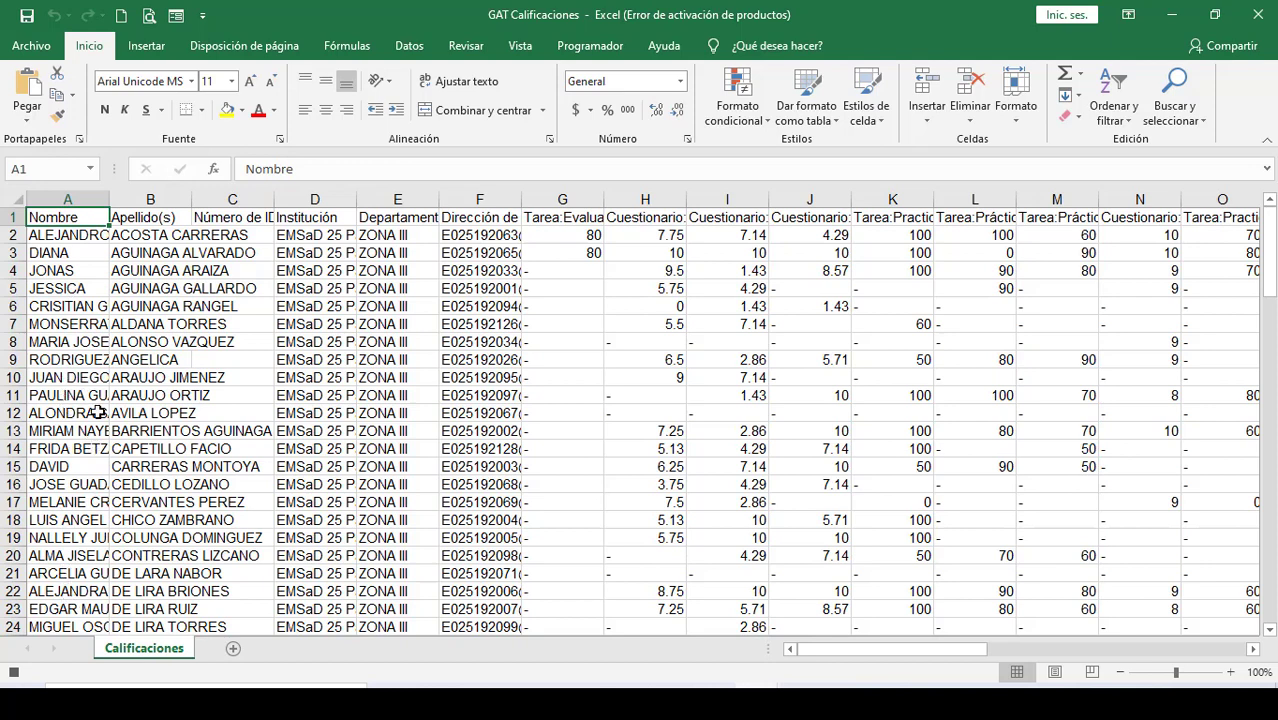
double_click(110, 197)
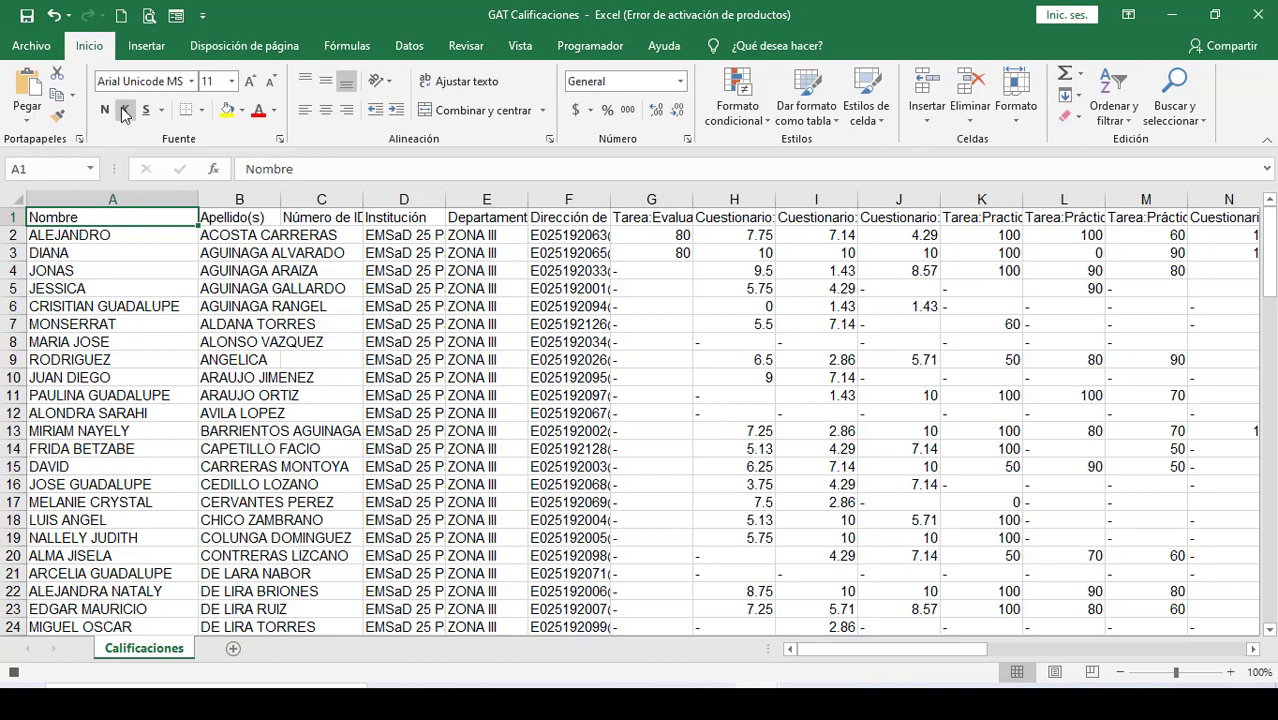
Give the Nombre header in cell A1 a white font color and a darker blue theme fill
click(274, 110)
click(261, 176)
click(243, 111)
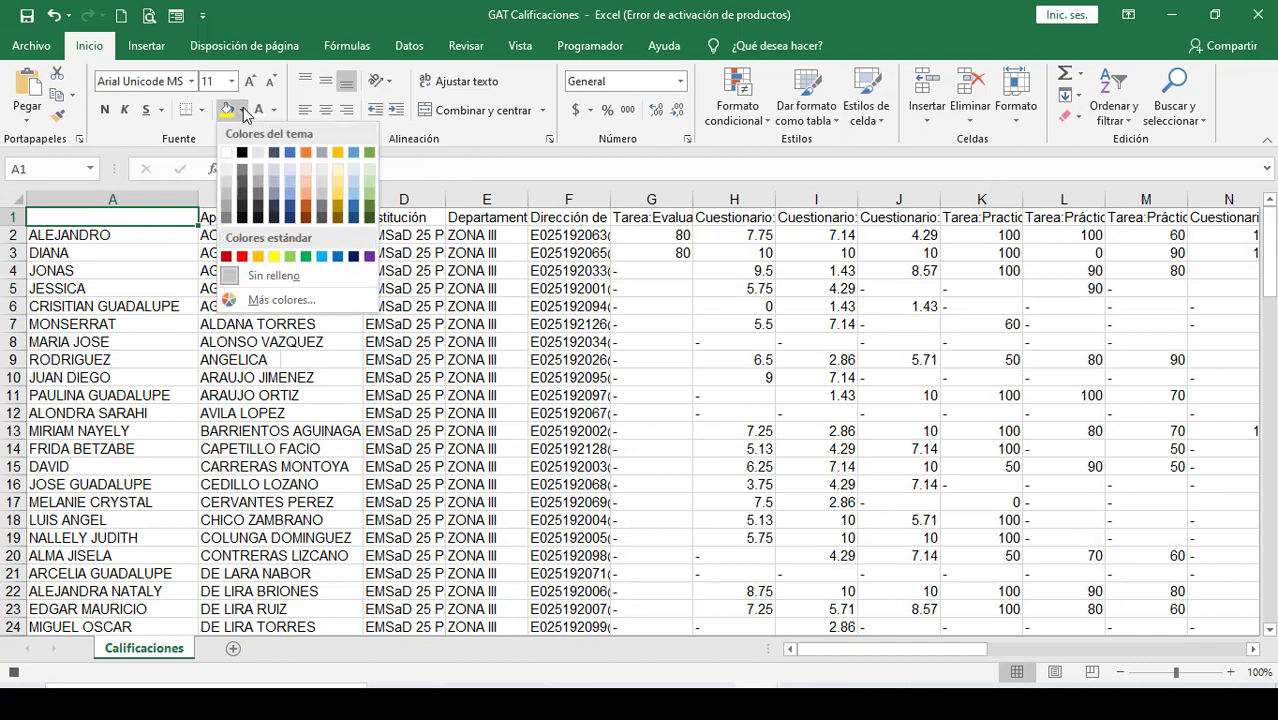
click(352, 211)
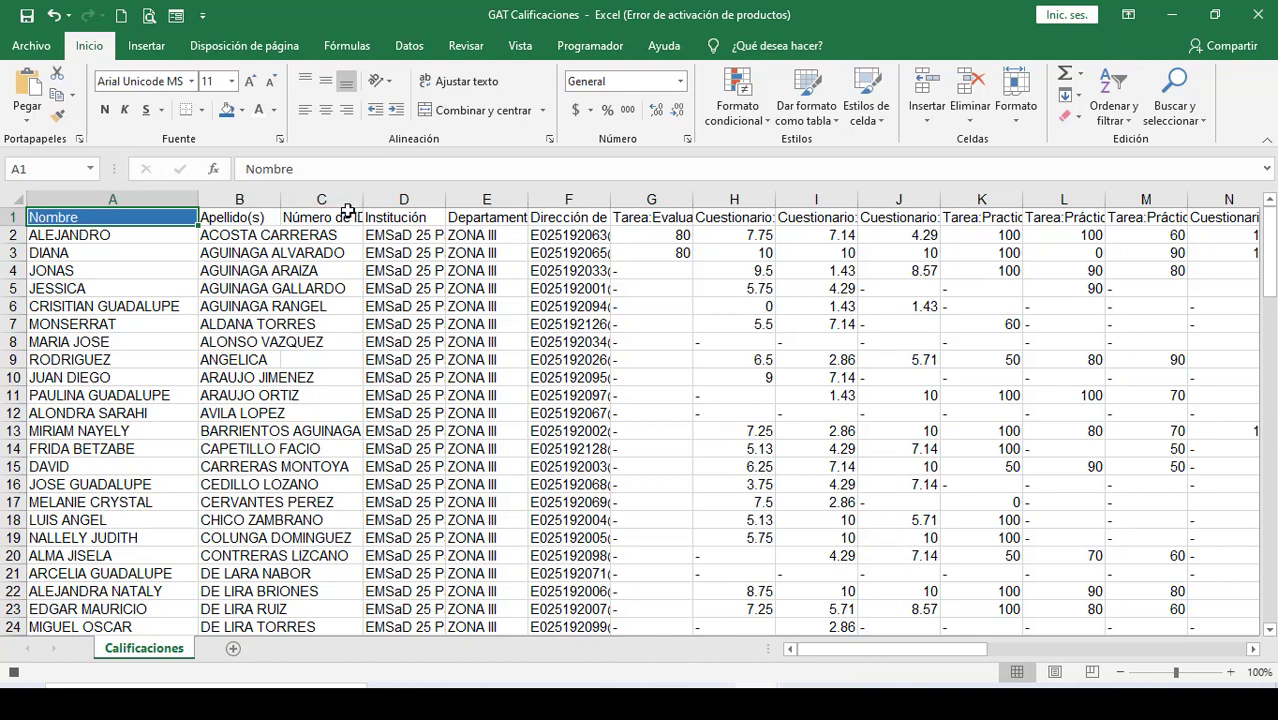
Center the Nombre header in cell A1, make it bold and set its font size to 16
click(325, 110)
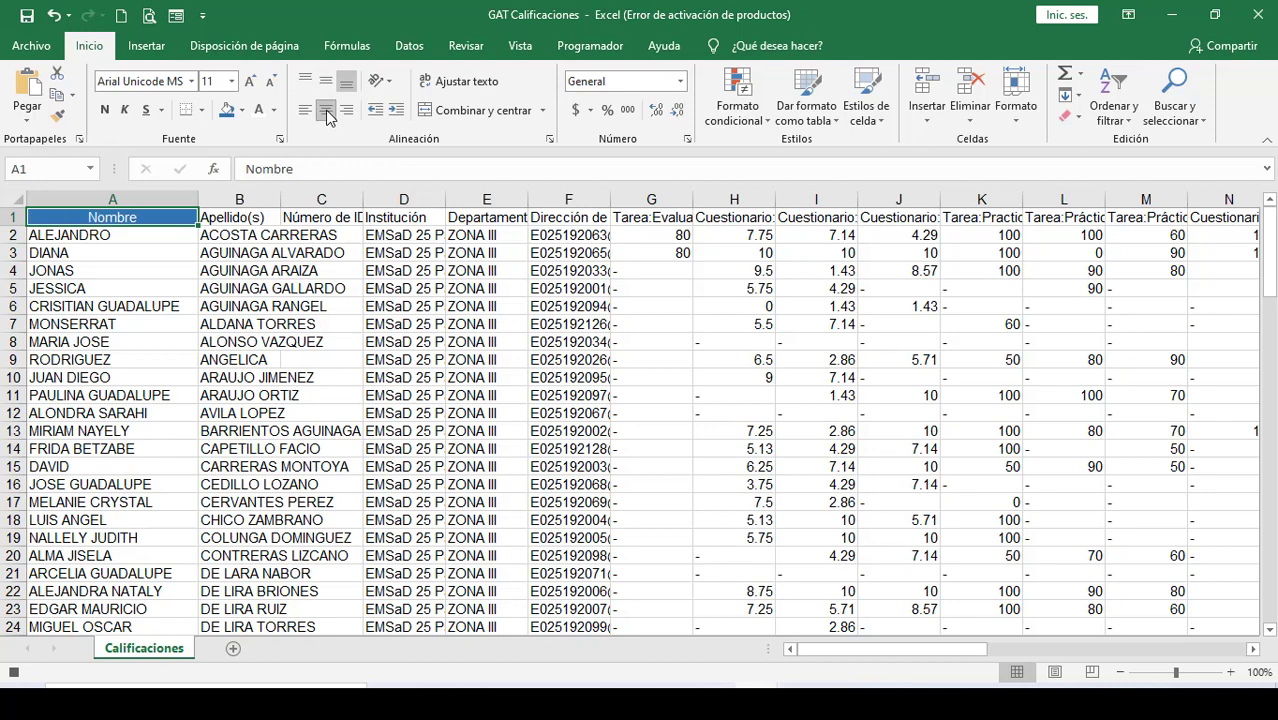
click(105, 112)
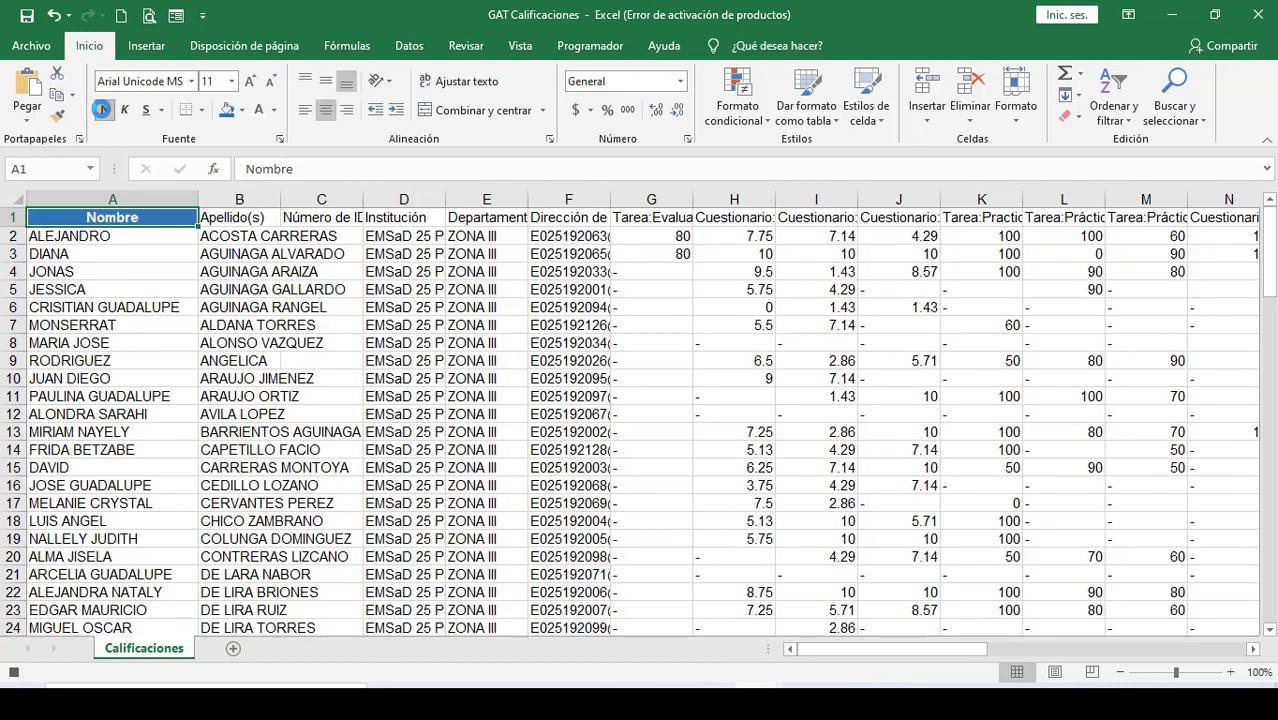
click(233, 83)
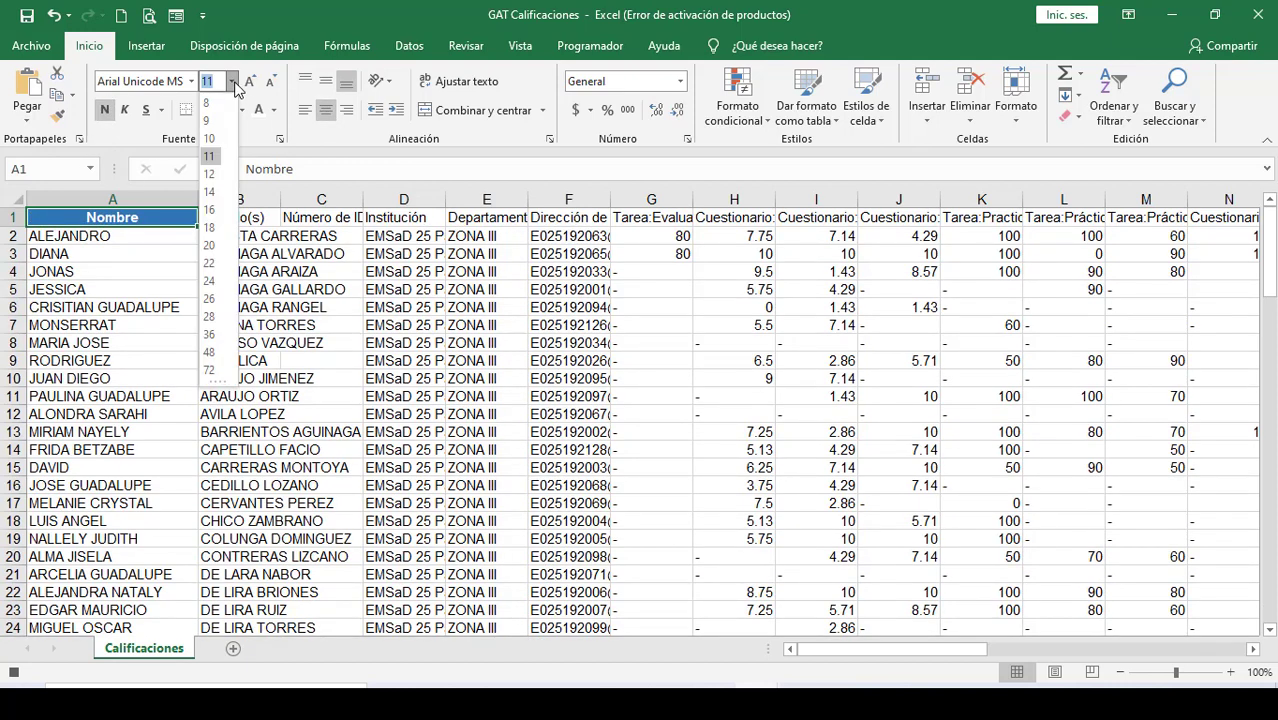
click(209, 210)
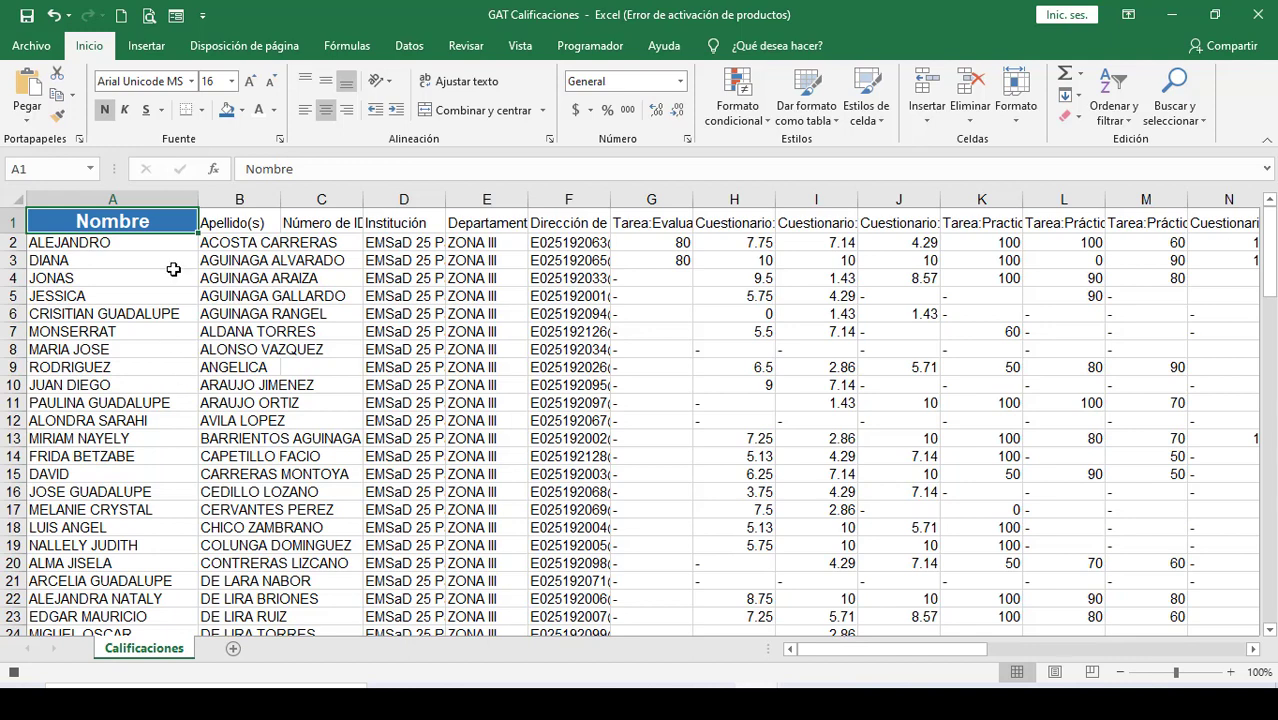
Add a thick outside border to the Nombre header in cell A1 and stop recording the macro
click(203, 112)
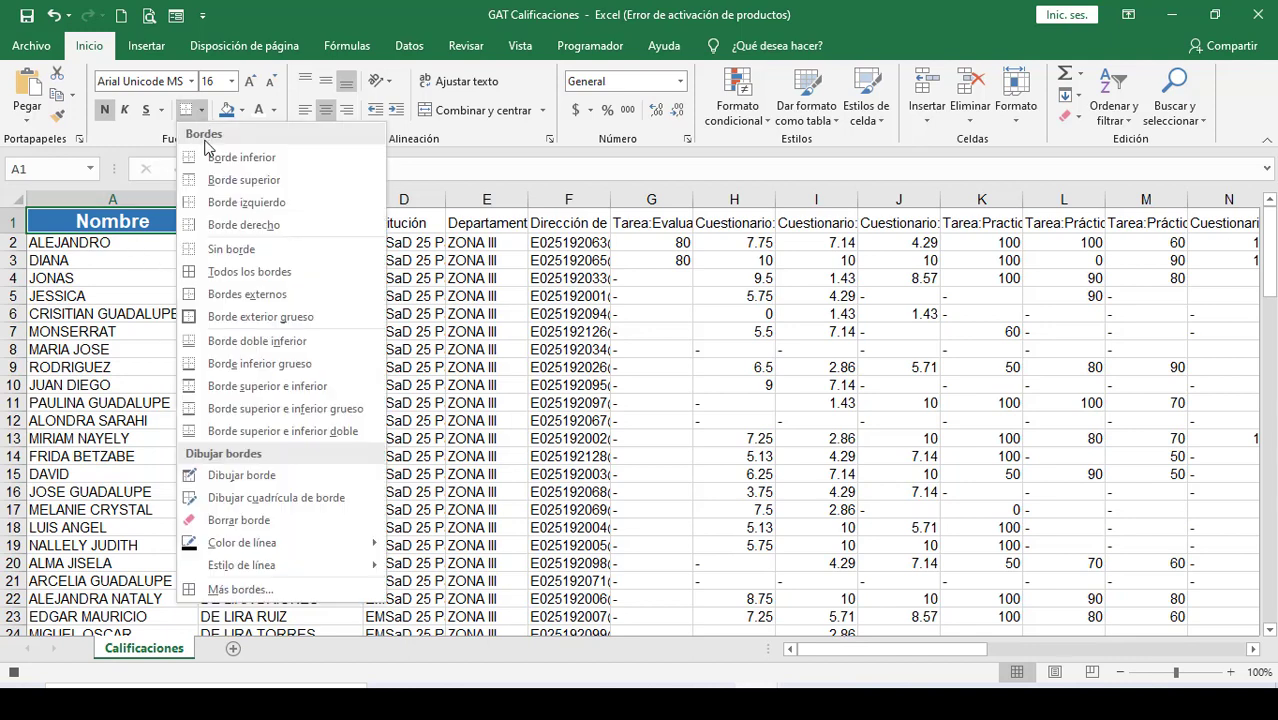
click(250, 314)
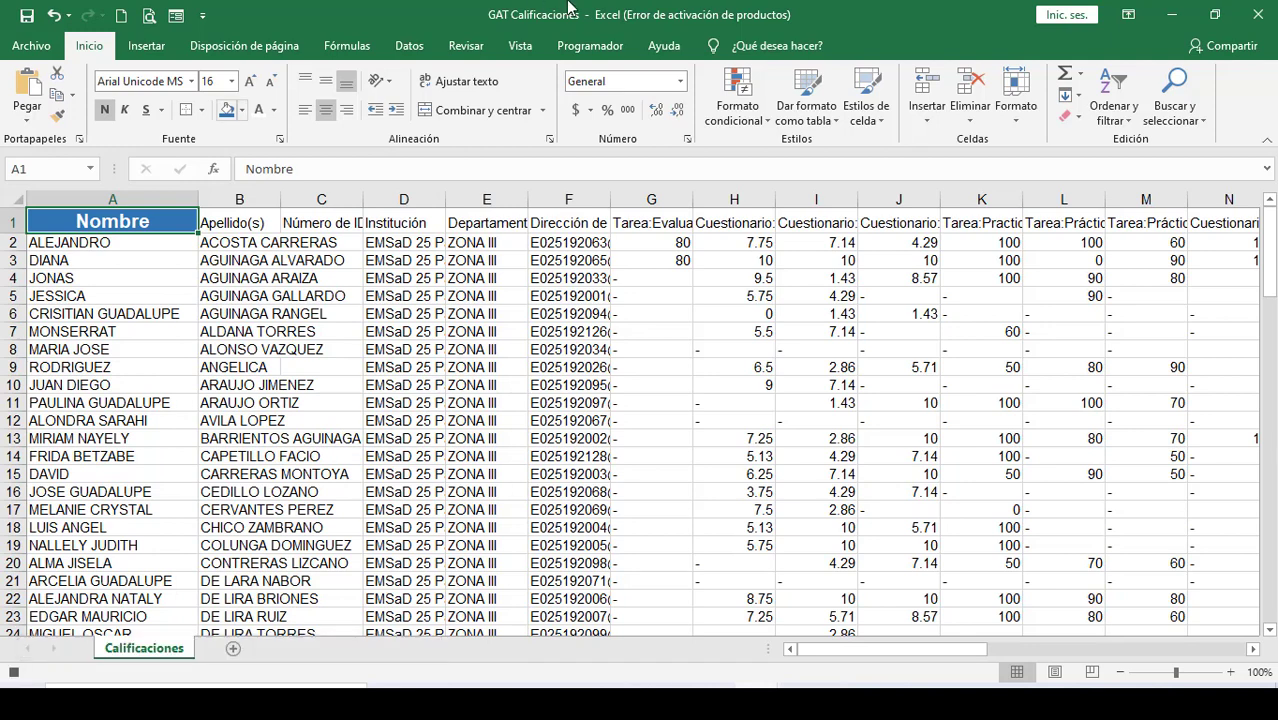
click(520, 46)
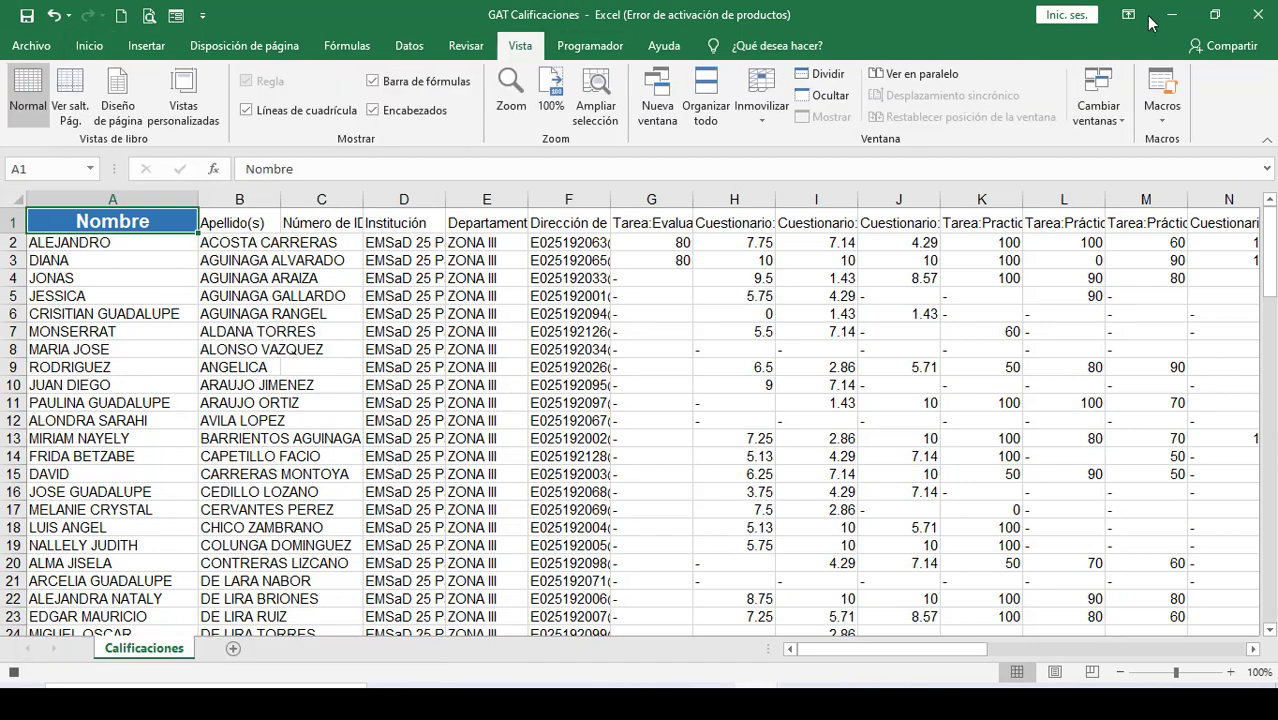
click(1161, 108)
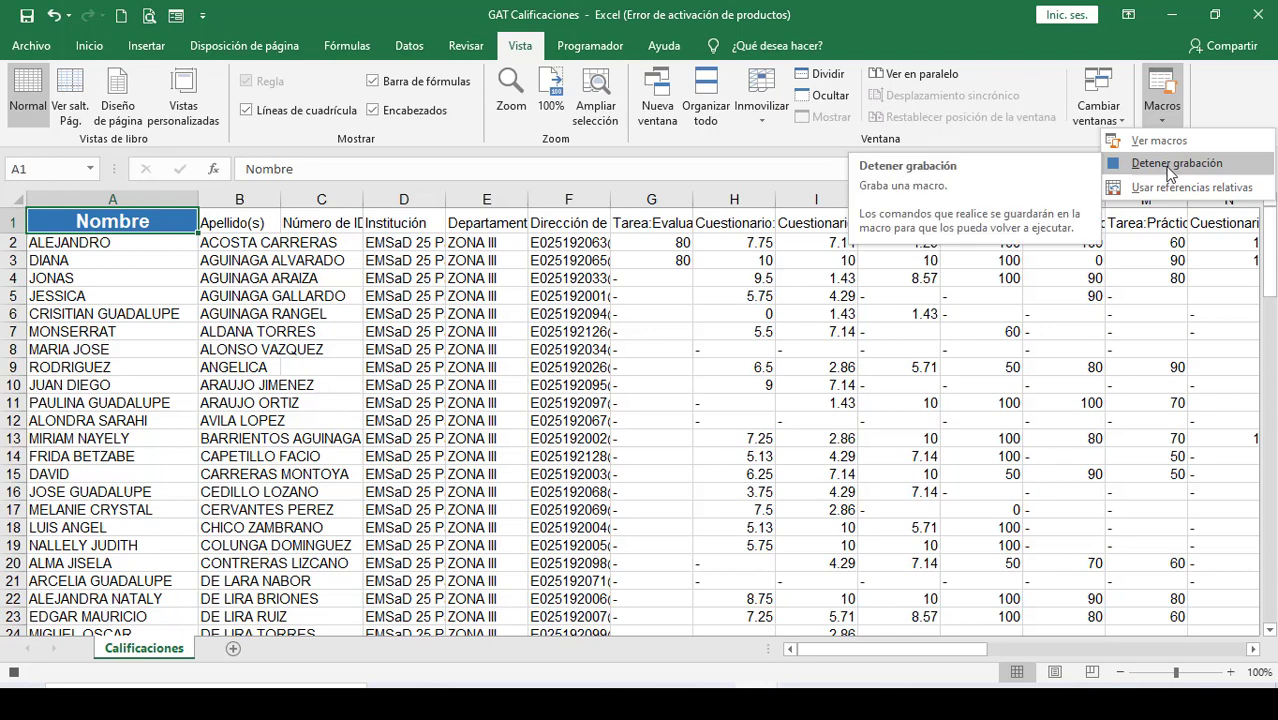
click(1170, 164)
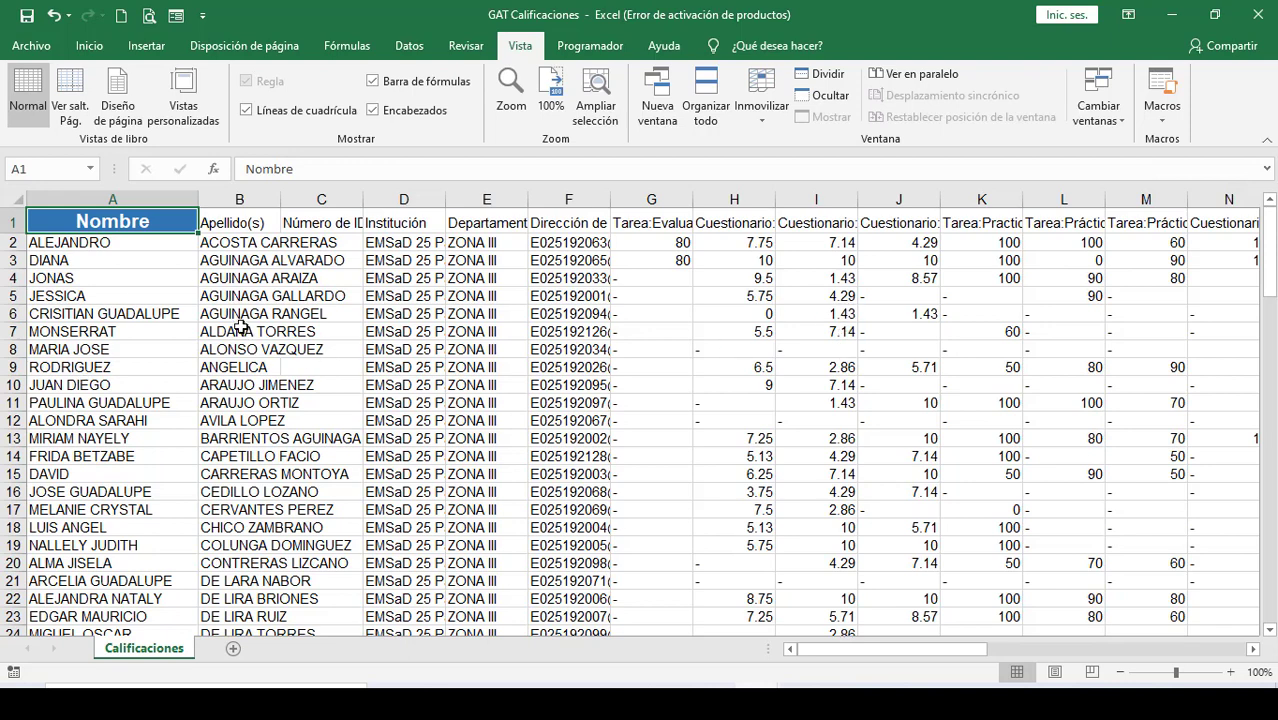
Run the header-format macro on the Apellido(s) header in cell B1 and autofit the width of column B
click(167, 312)
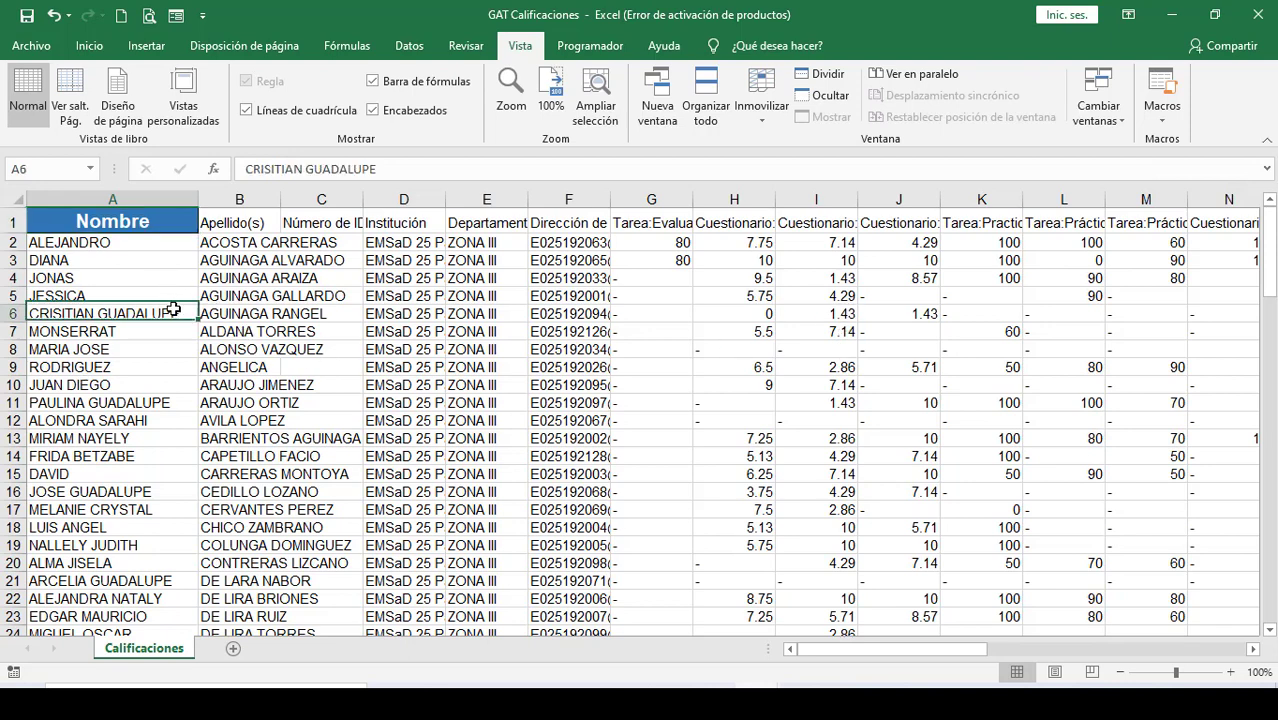
click(292, 292)
click(229, 220)
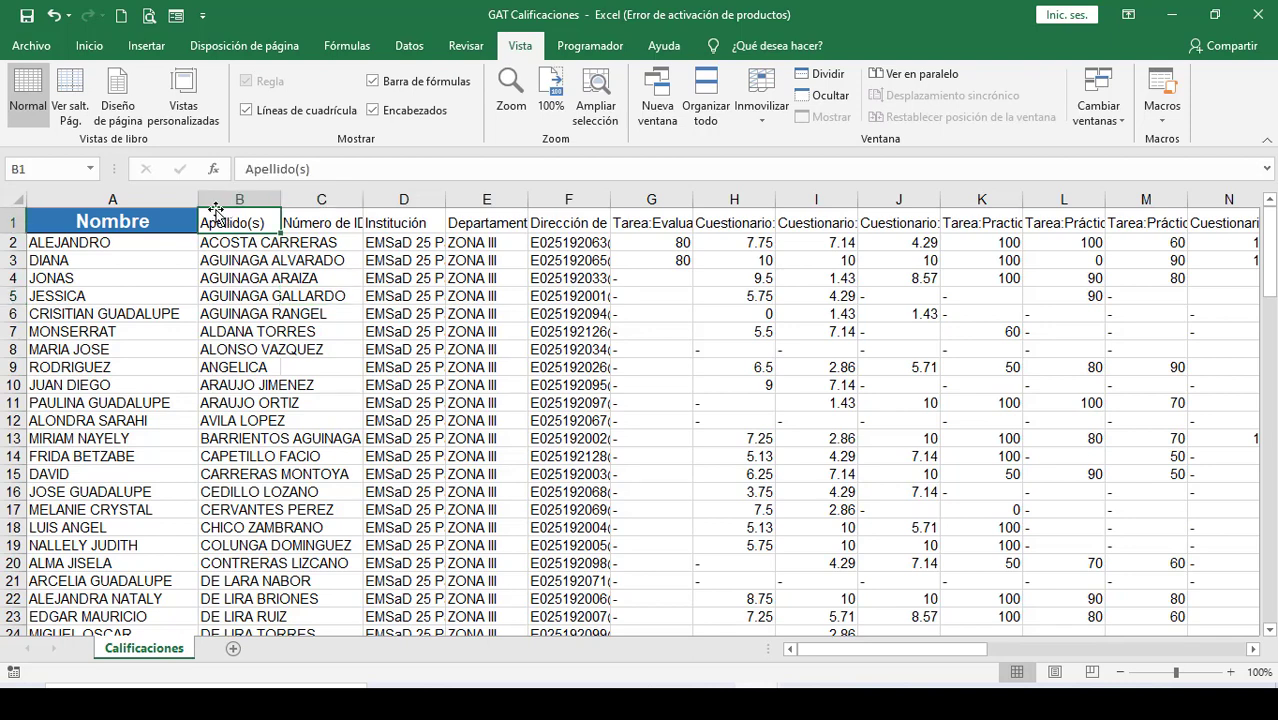
key(ctrl+e)
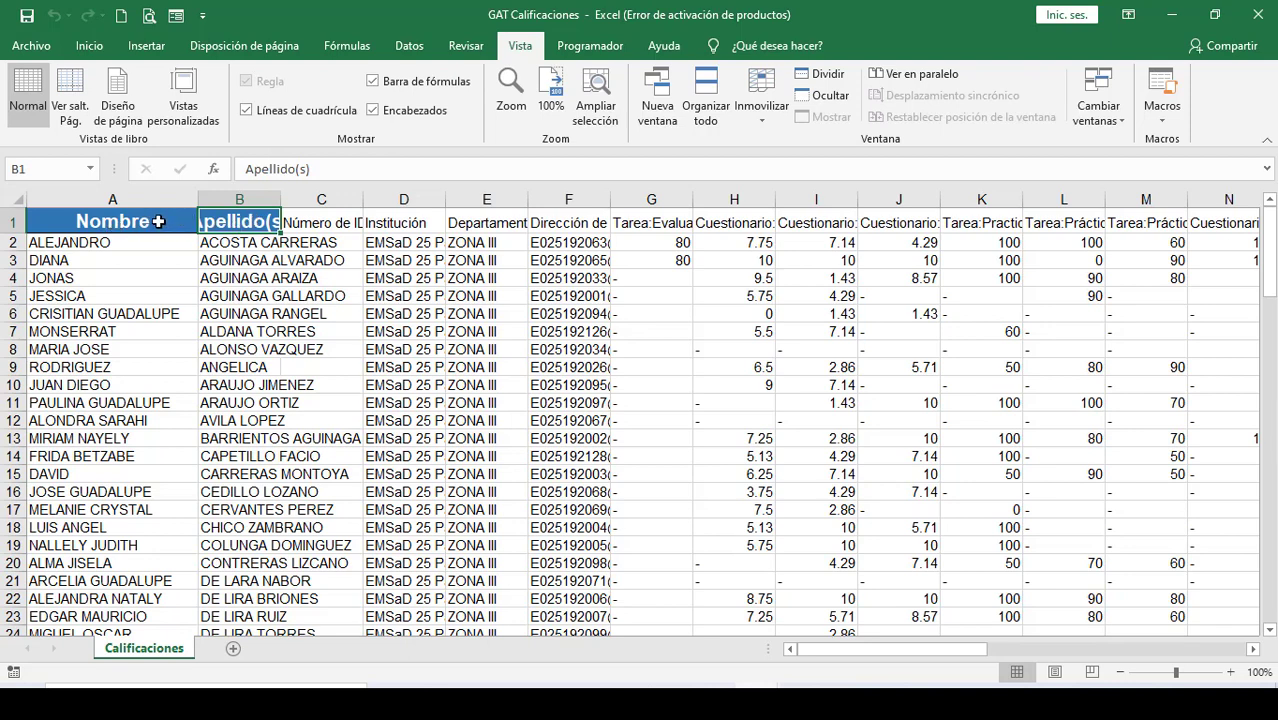
double_click(280, 193)
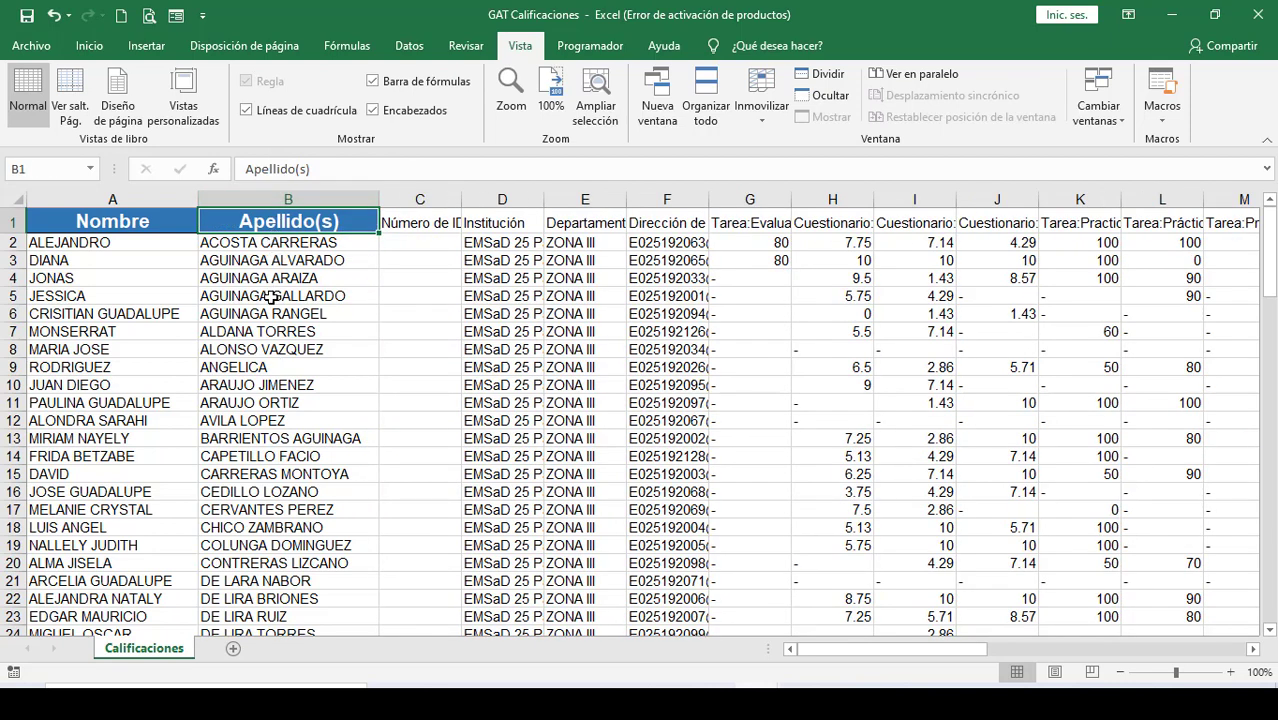
Run the header-format macro on the remaining header cells, C1 through AG1
click(420, 222)
drag(420, 222, 1075, 224)
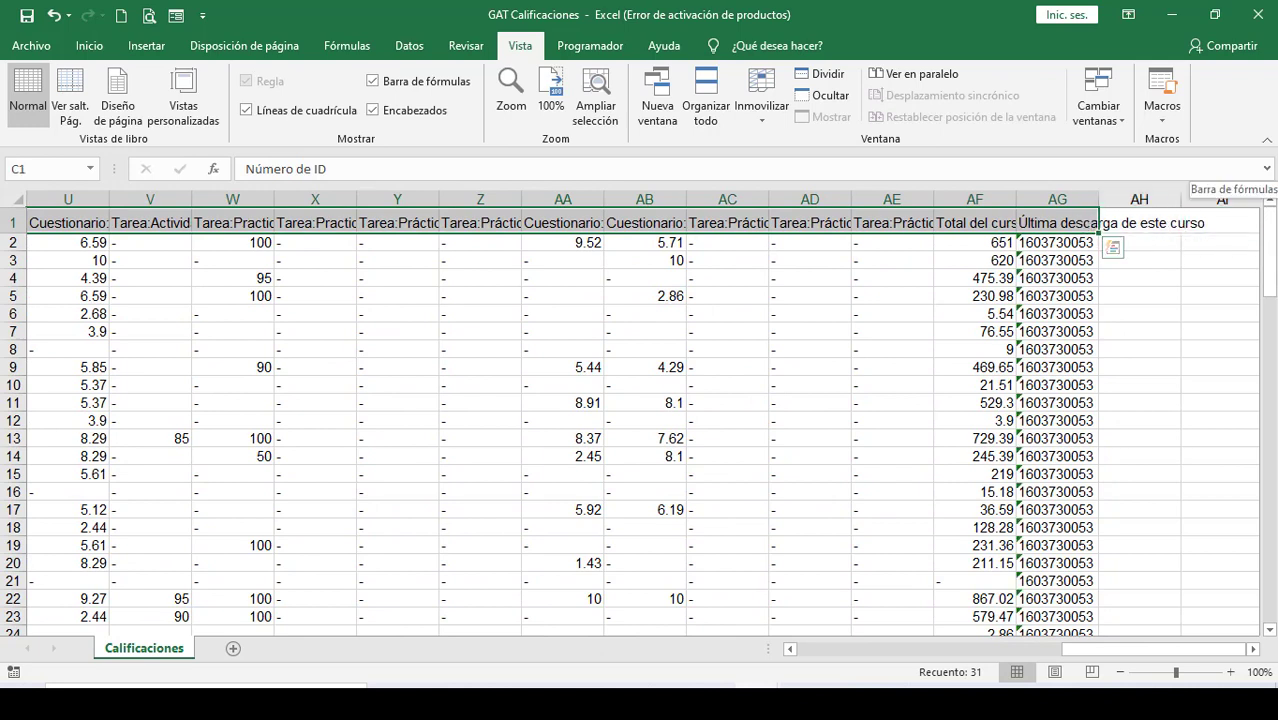
key(ctrl+shift+e)
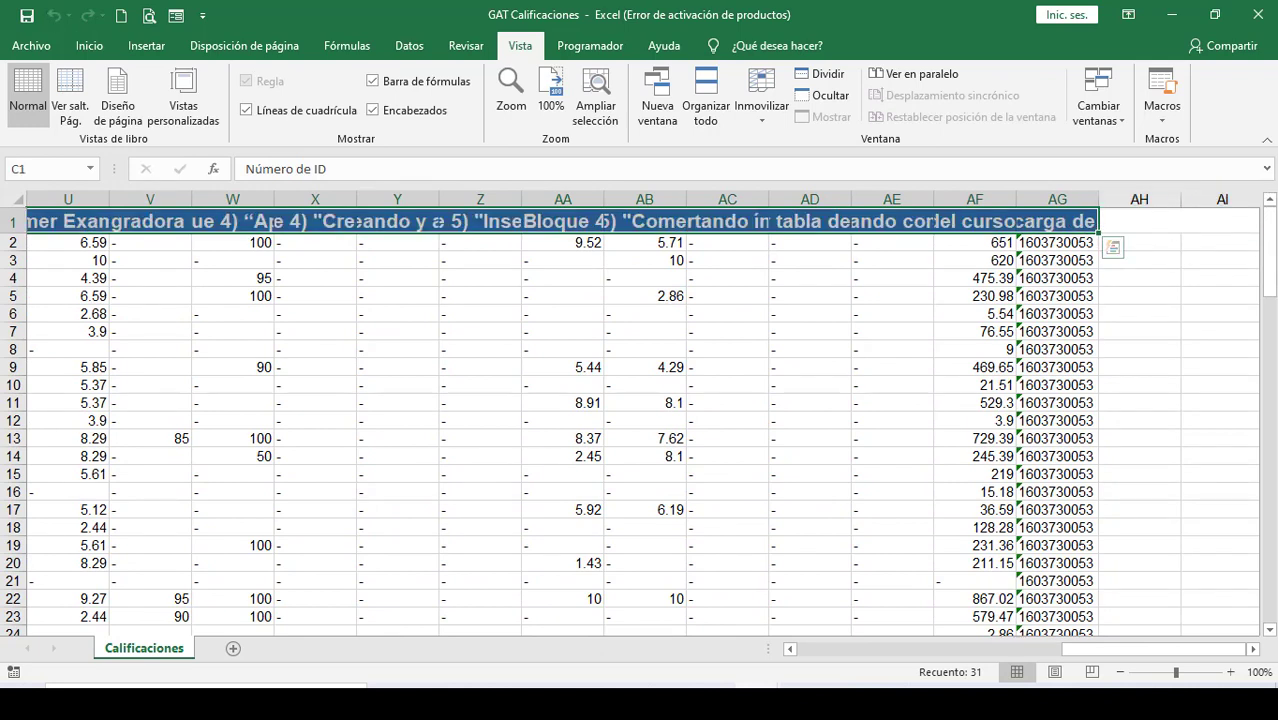
Autofit the widths of columns C, D, E and F to their contents
drag(1134, 648, 848, 650)
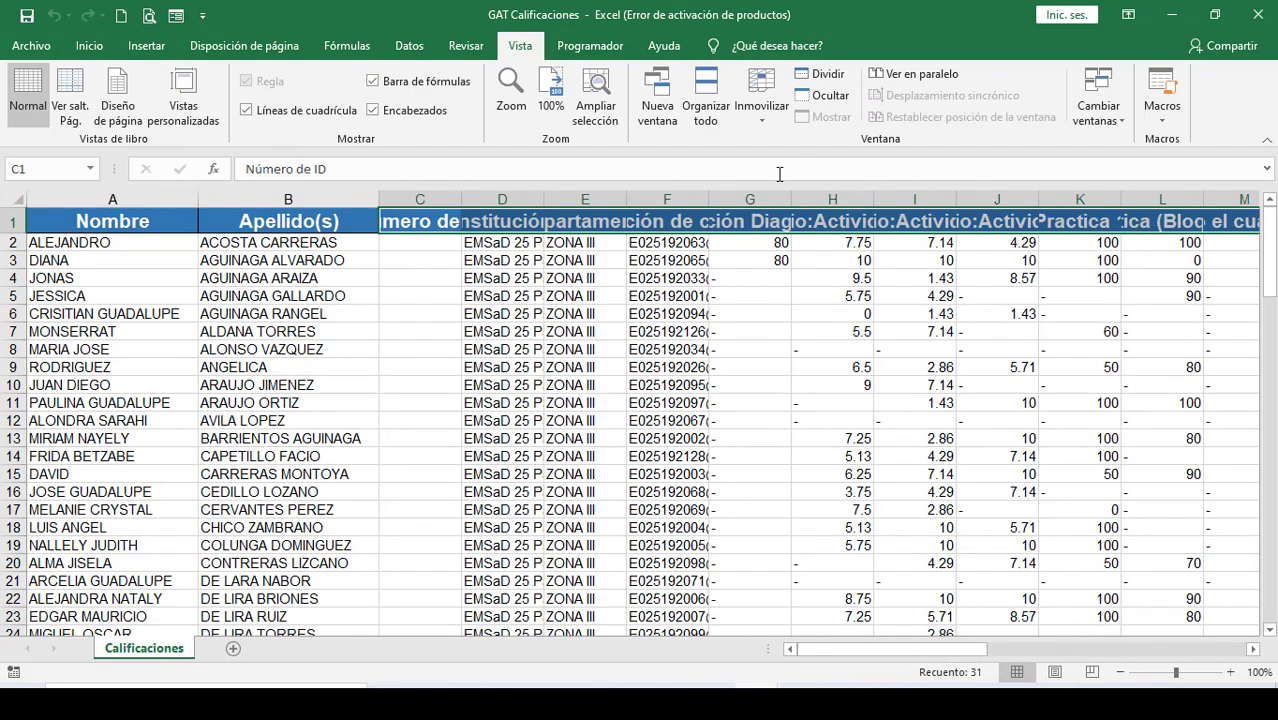
double_click(457, 201)
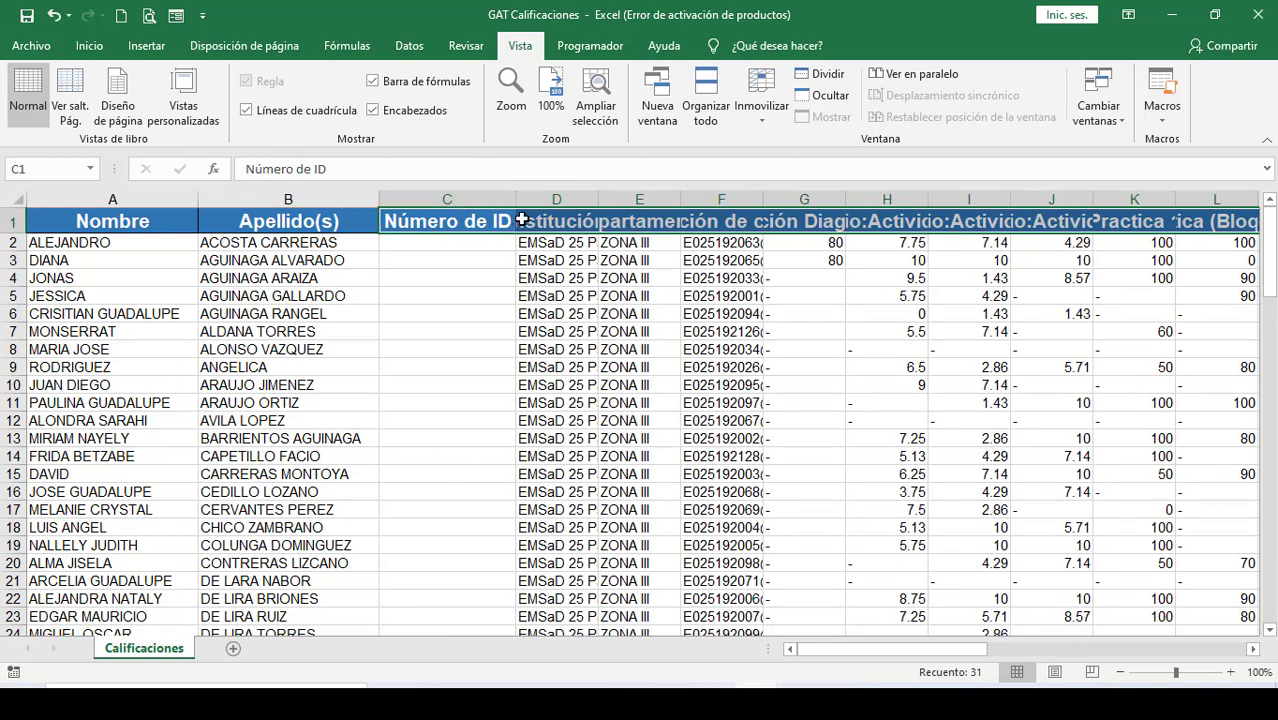
double_click(597, 196)
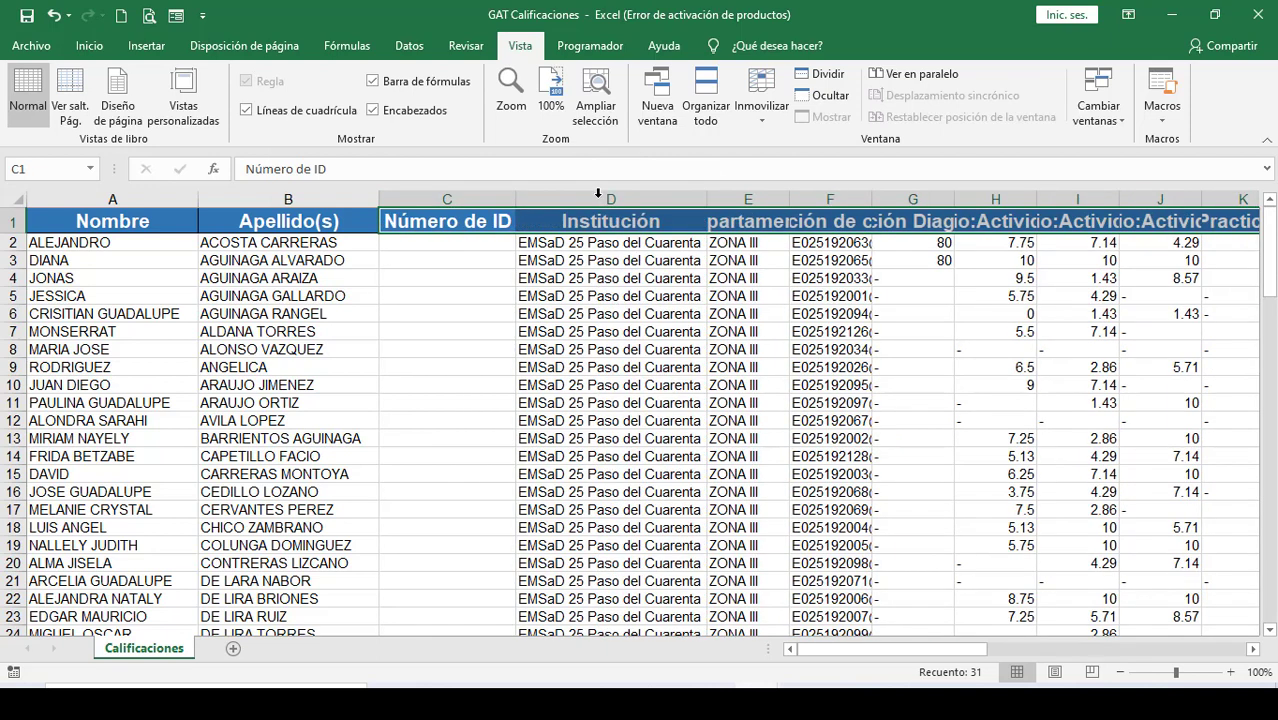
double_click(790, 195)
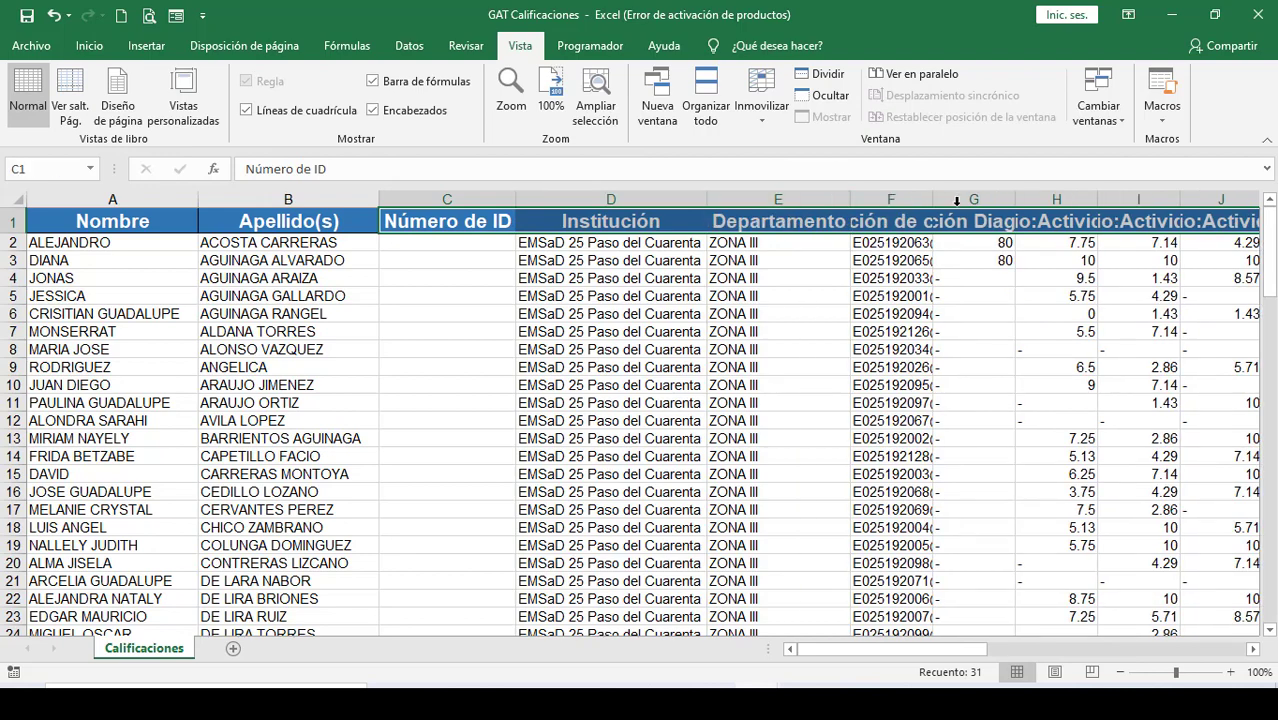
double_click(930, 199)
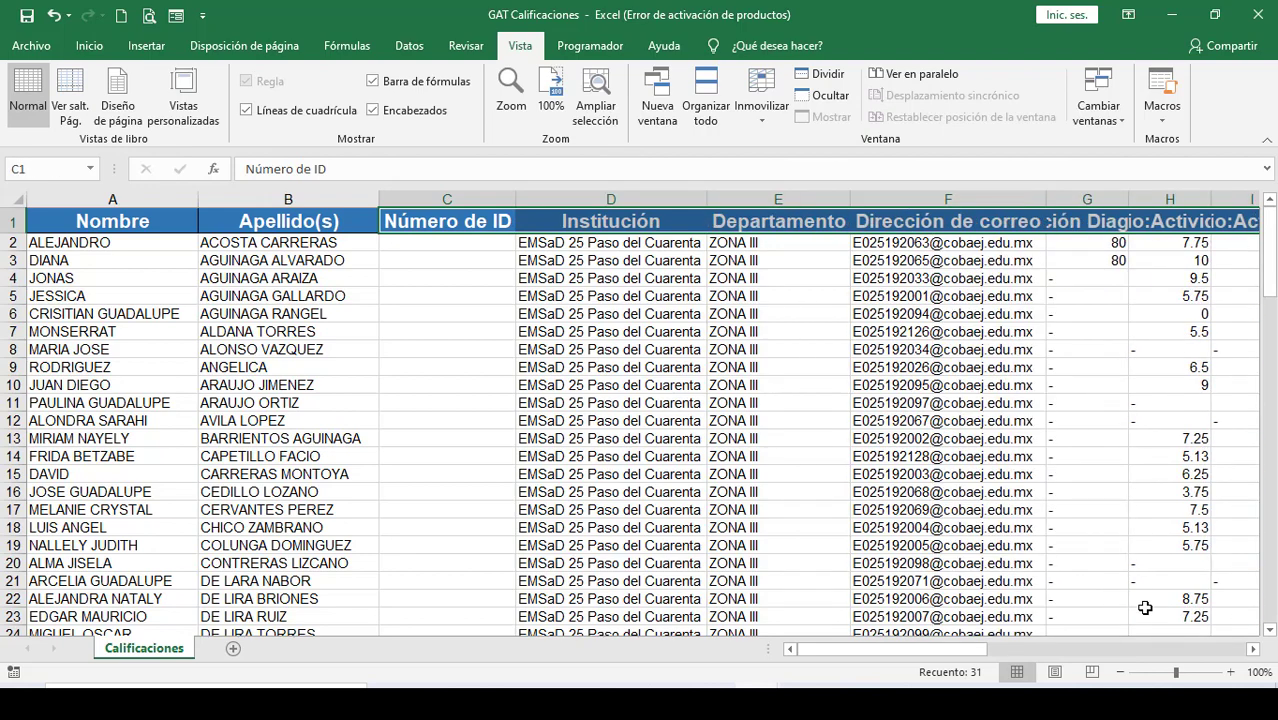
Autofit the width of column G to fit the Tarea:Evaluación Diagnostica (Real) header
drag(966, 652, 1020, 647)
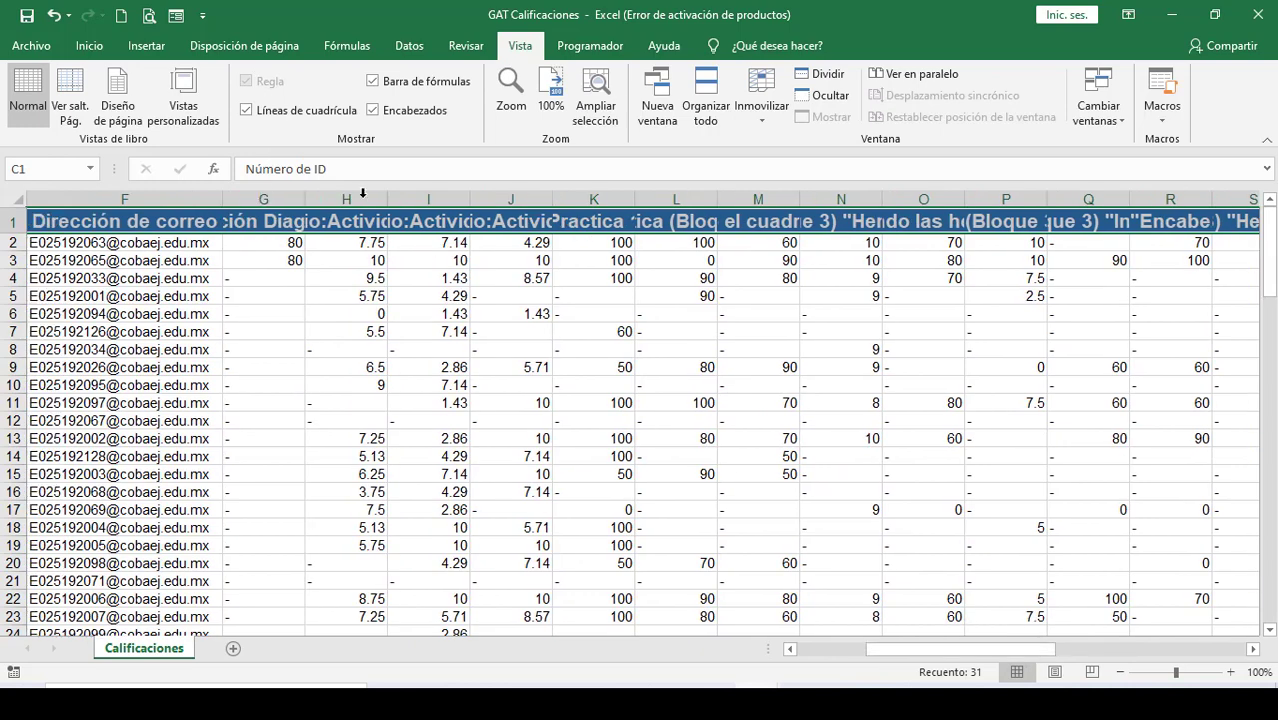
click(280, 220)
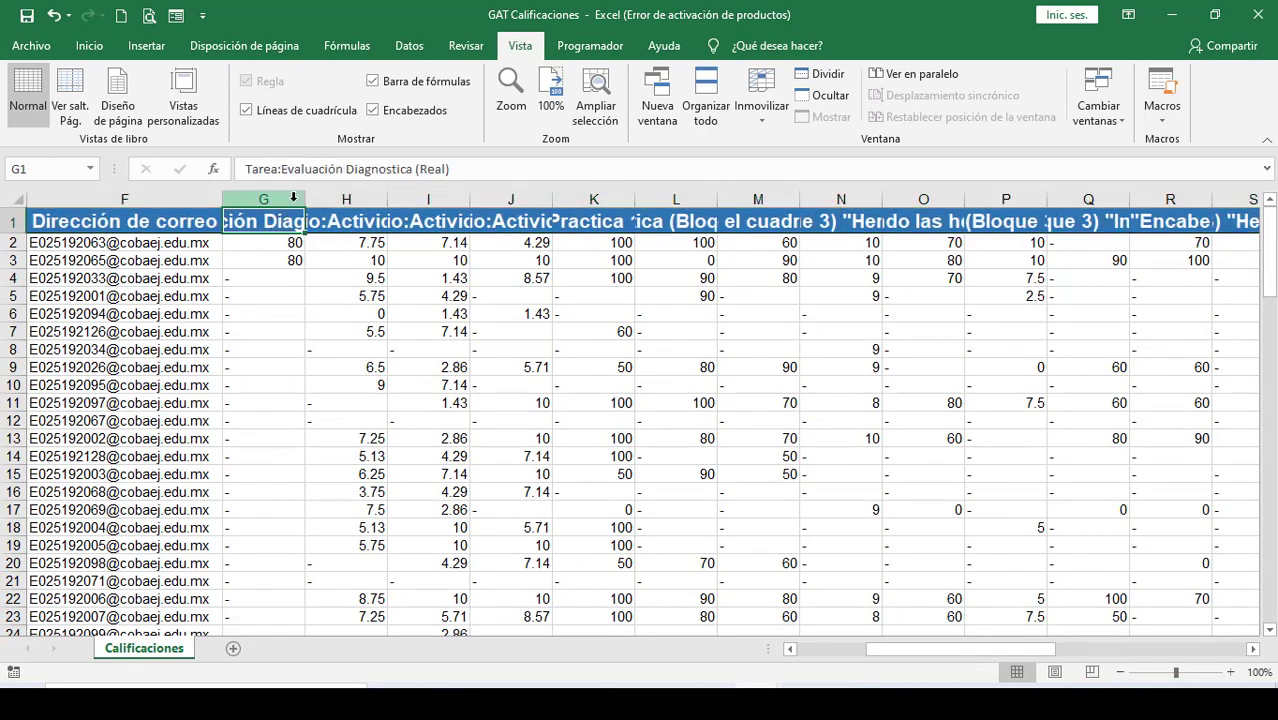
double_click(305, 196)
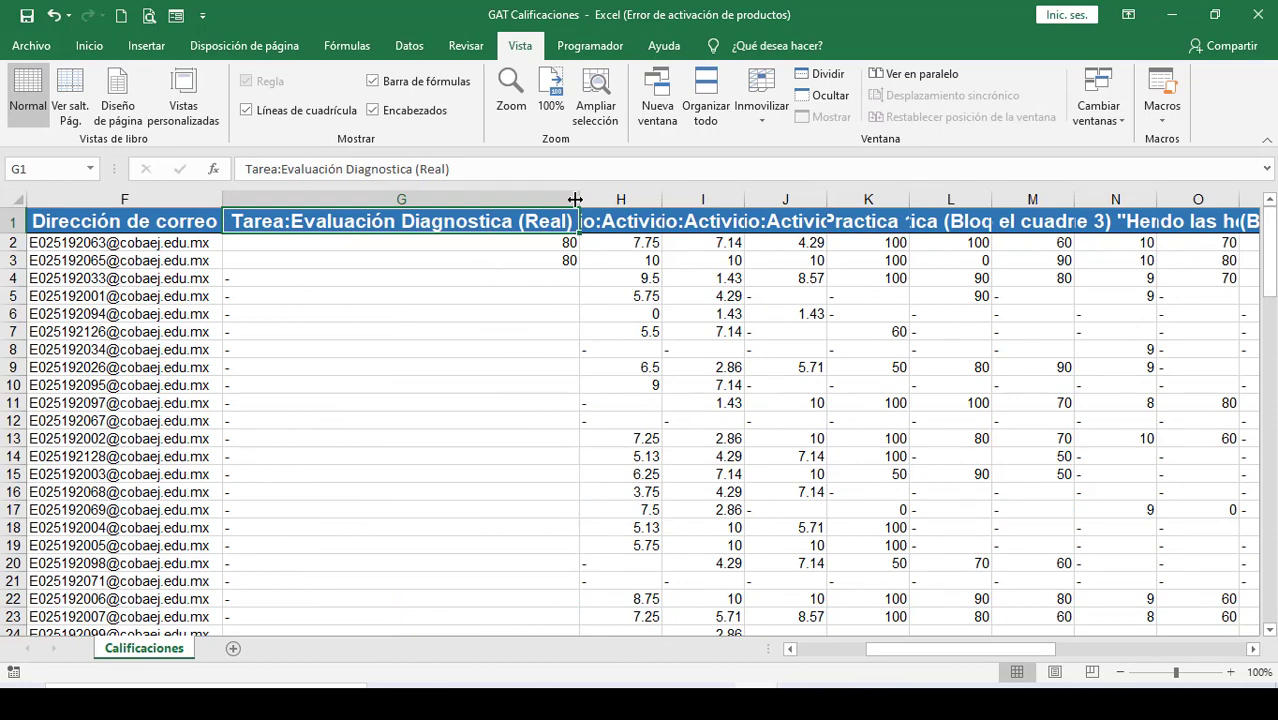
drag(578, 199, 578, 199)
click(85, 48)
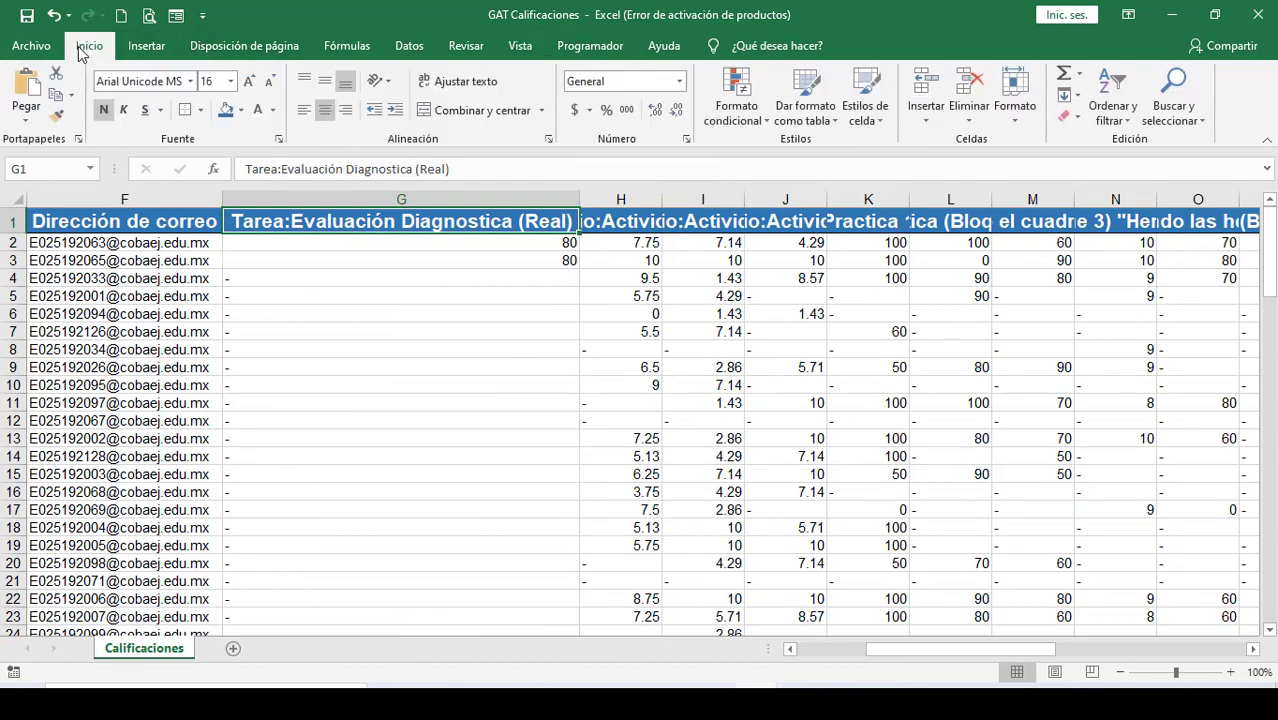
click(390, 84)
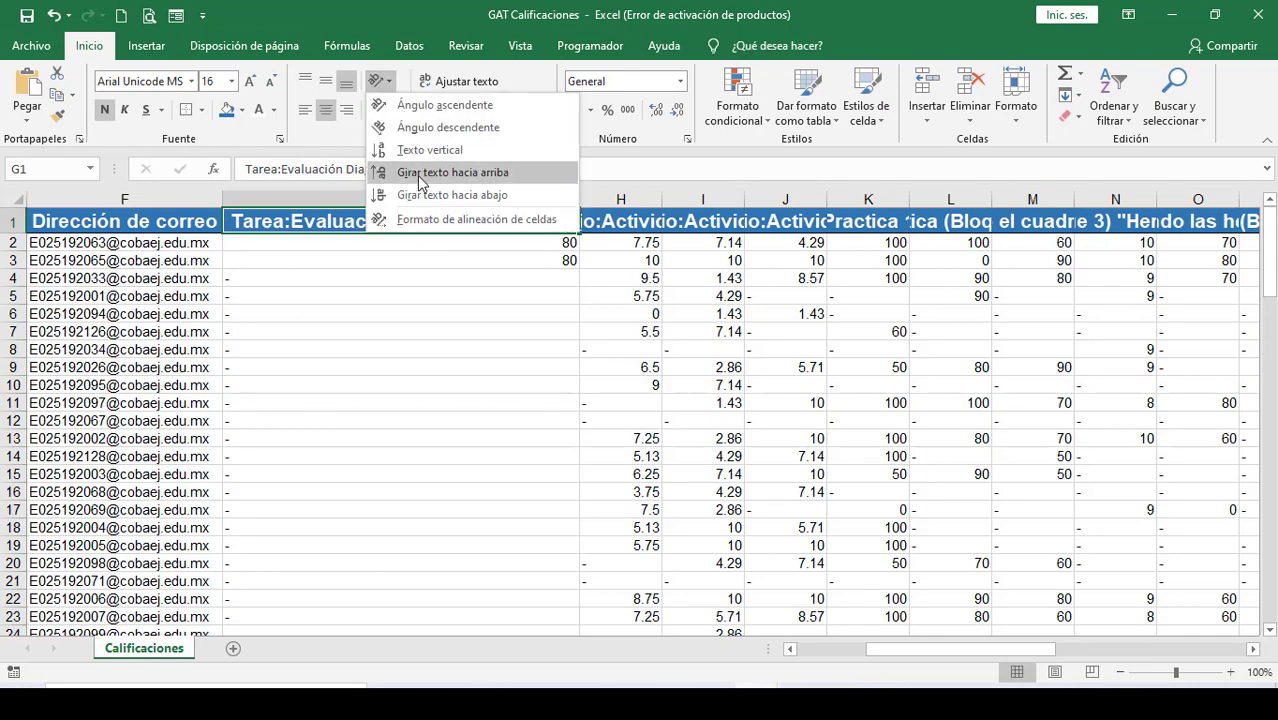
click(323, 148)
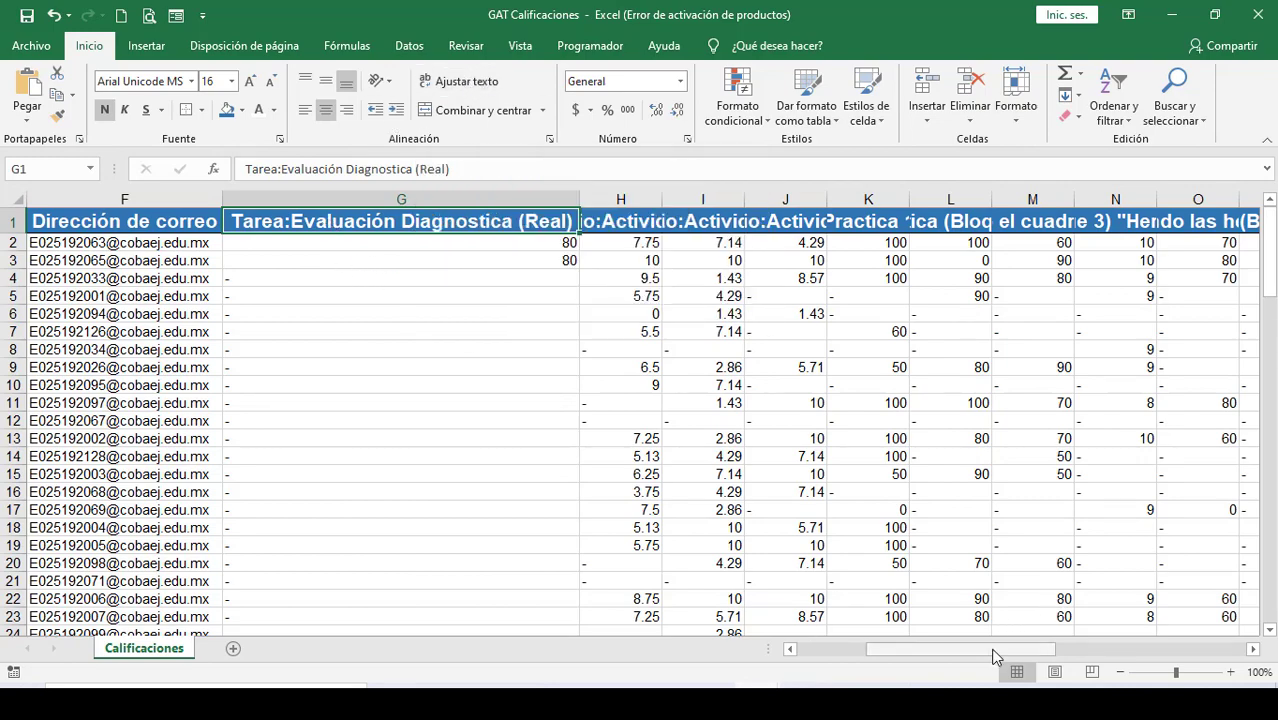
drag(998, 660, 888, 660)
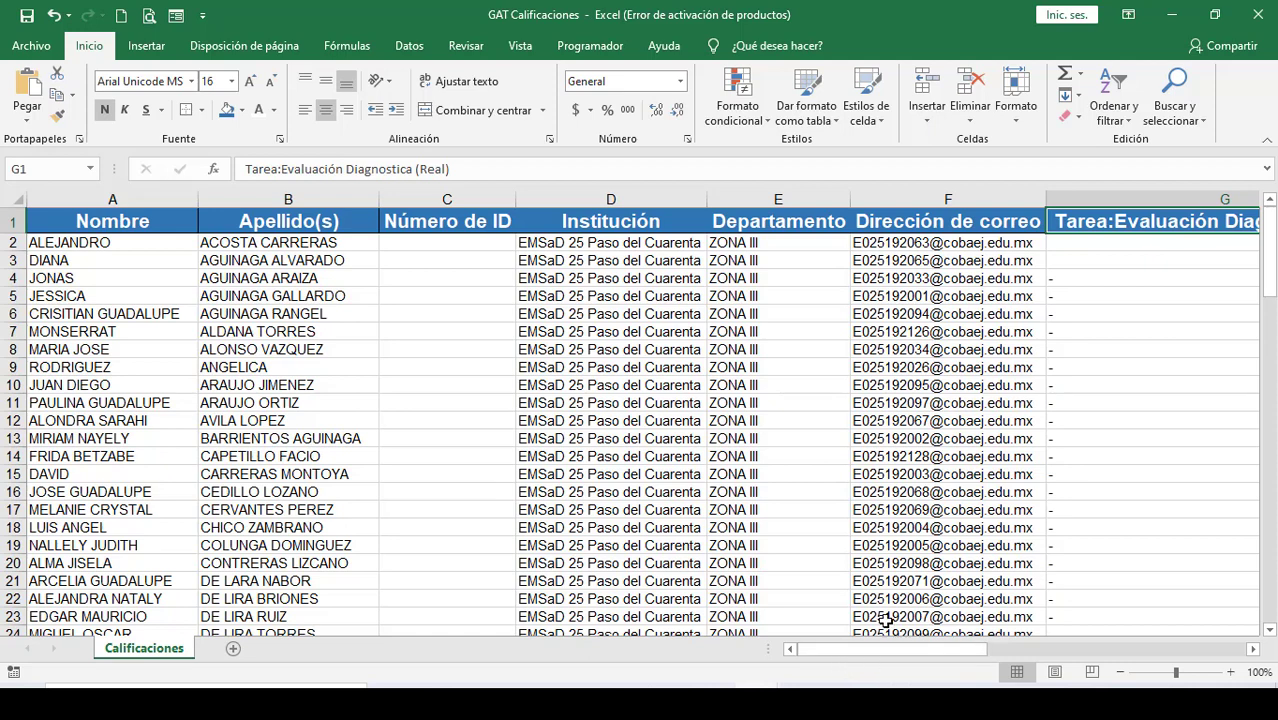